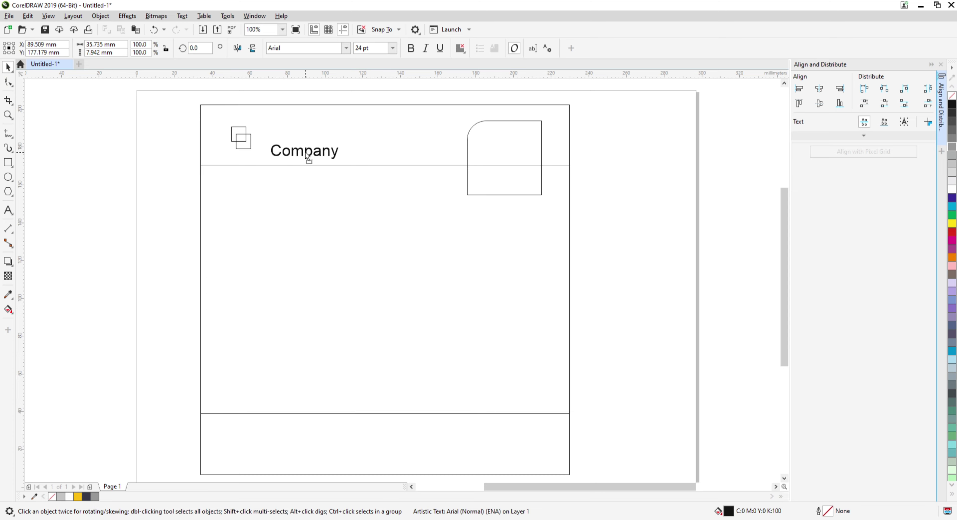
Step: Change the duplicated company text to "name" and left-align it beneath "Company" in the header
double_click(297, 150)
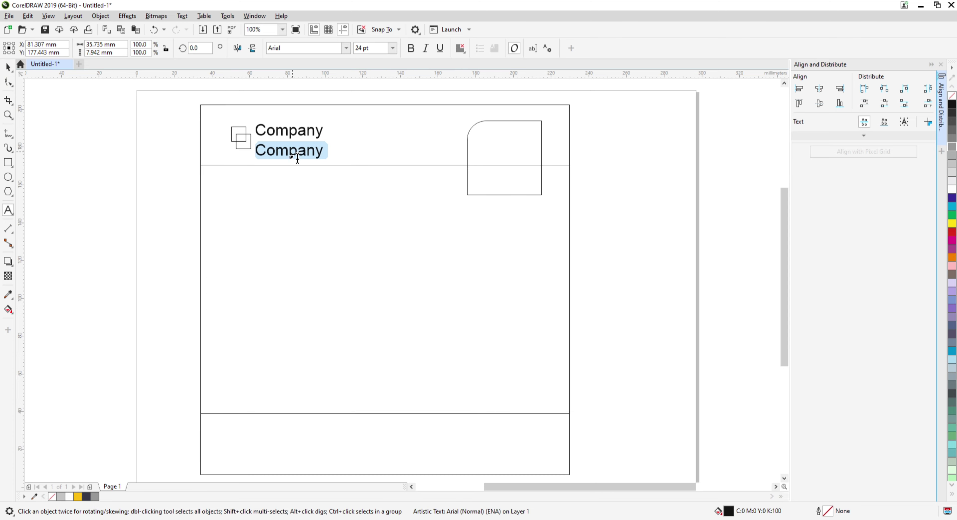
text(name)
click(3, 71)
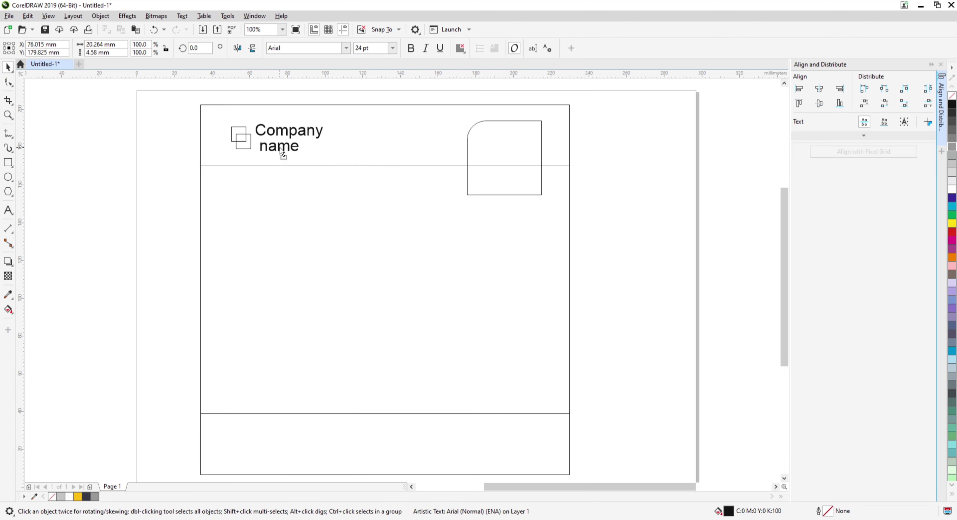
shift+click(286, 132)
click(146, 162)
click(293, 243)
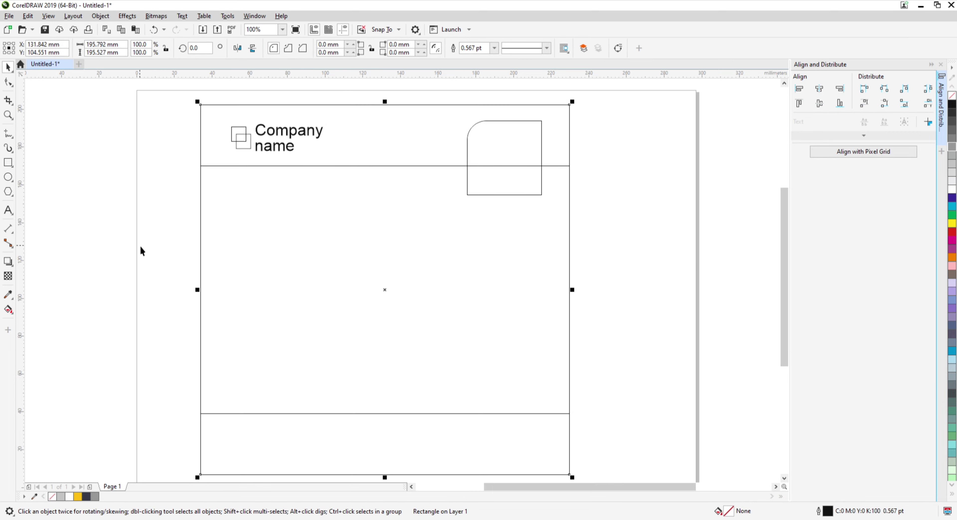
click(141, 246)
Step: Draw a narrow upright rectangle about 6 × 99 mm in the middle section, rotate it 45° and mirror it horizontally
click(8, 163)
mouse_move(384, 210)
mouse_down()
mouse_move(405, 332)
mouse_move(395, 397)
mouse_up()
click(8, 67)
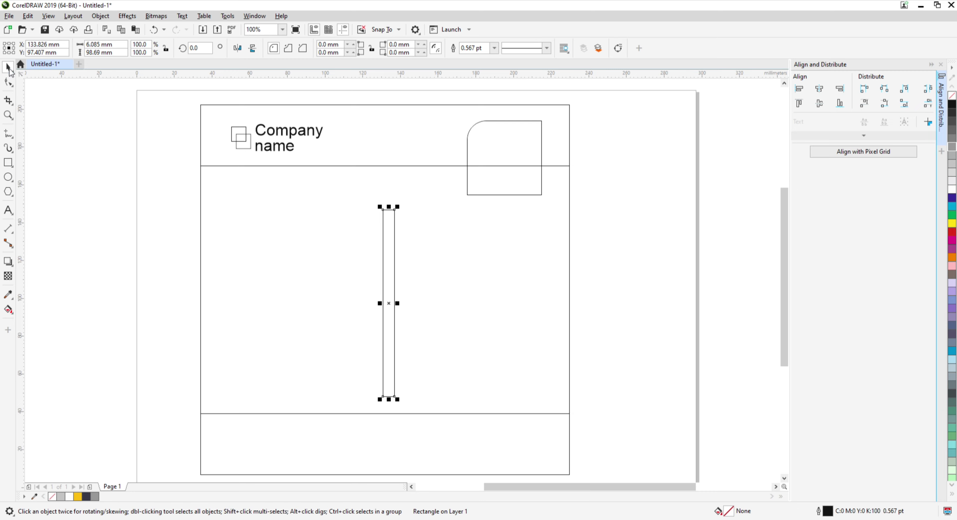
text(45)
key(Return)
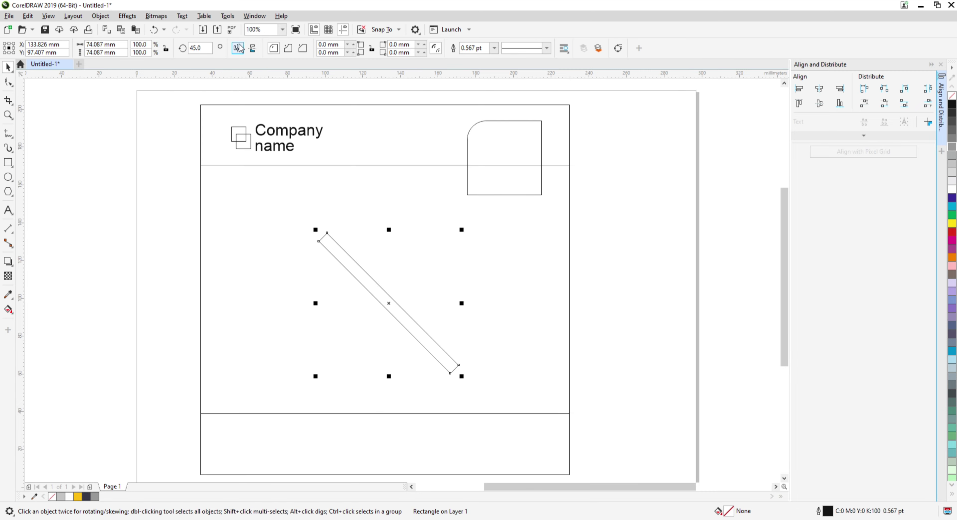
click(237, 47)
Step: Move the slanted bar up so its upper end overlaps the rounded-corner shape, and shift that shape slightly to the left
drag(452, 246, 505, 141)
click(665, 245)
drag(502, 181, 496, 181)
click(666, 258)
Step: Convert the slanted bar to curves and stretch its lower end down past the footer line
click(388, 288)
click(390, 288)
key(ctrl+q)
key(F10)
drag(368, 295, 405, 422)
key(space)
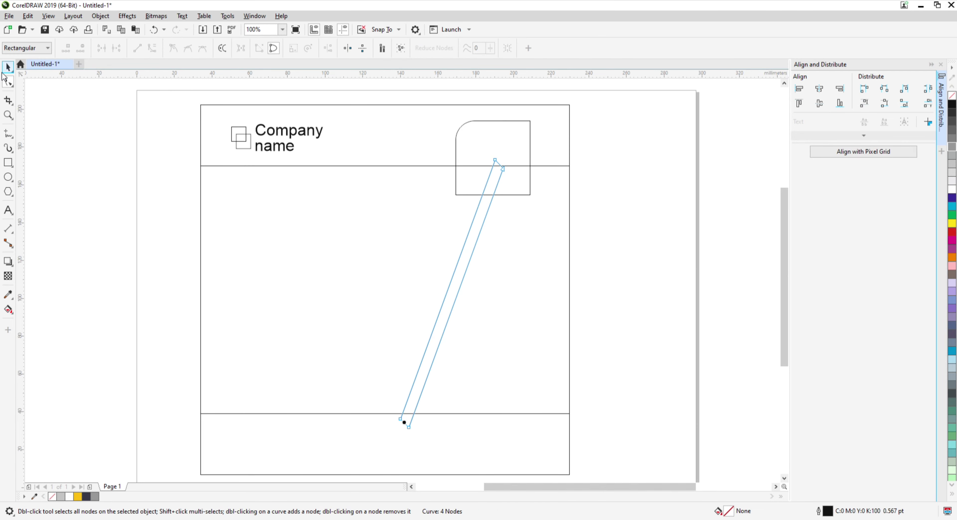
Step: Duplicate the slanted bar twice to its right and space the three bars evenly horizontally
drag(494, 186, 539, 196)
right_click(512, 192)
right_click(539, 196)
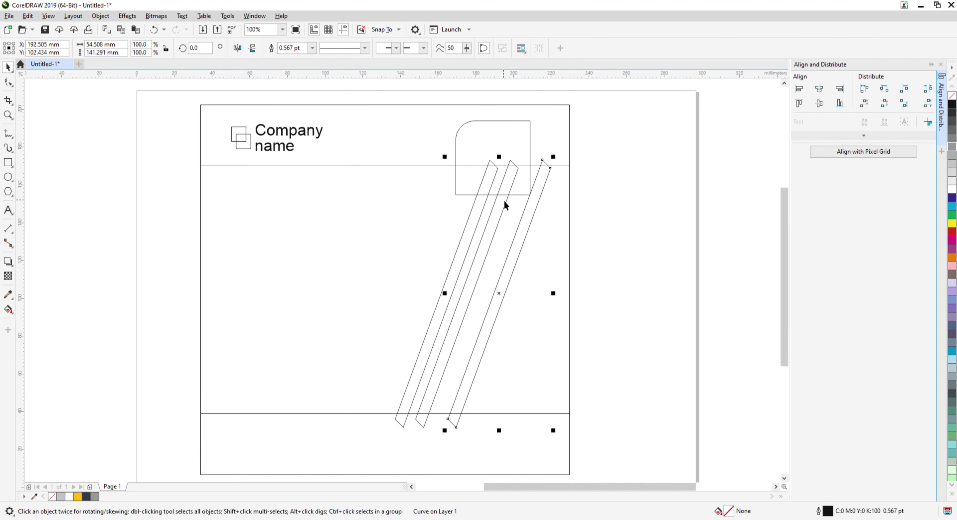
shift+click(506, 204)
shift+click(484, 208)
click(924, 90)
click(699, 215)
Step: Draw a circle about 42 mm wide overlapping the header's lower line and give it a 12 pt grey outline
drag(572, 258, 558, 279)
scroll(559, 278, down, 1)
drag(436, 300, 224, 289)
key(F7)
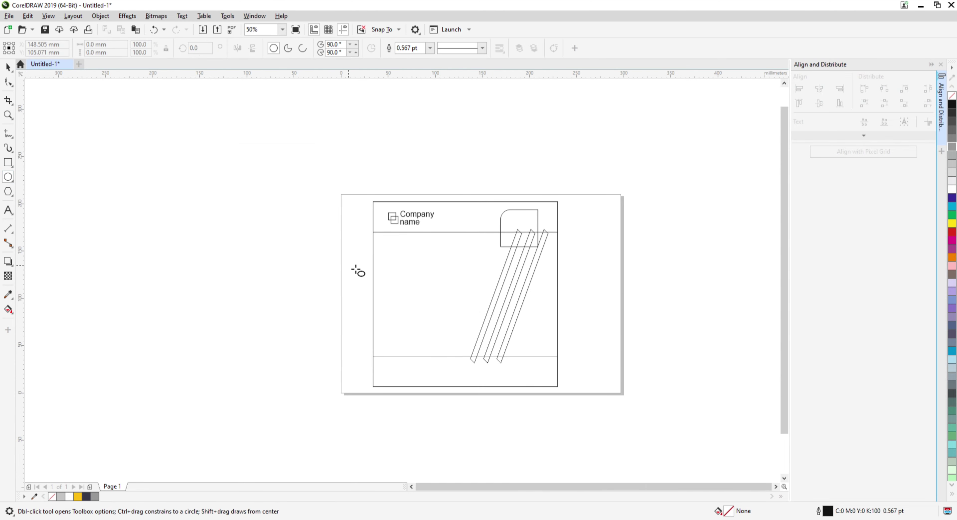
mouse_move(432, 265)
mouse_down()
mouse_move(469, 302)
mouse_move(483, 246)
mouse_move(443, 265)
mouse_up()
key(space)
text(16)
key(Return)
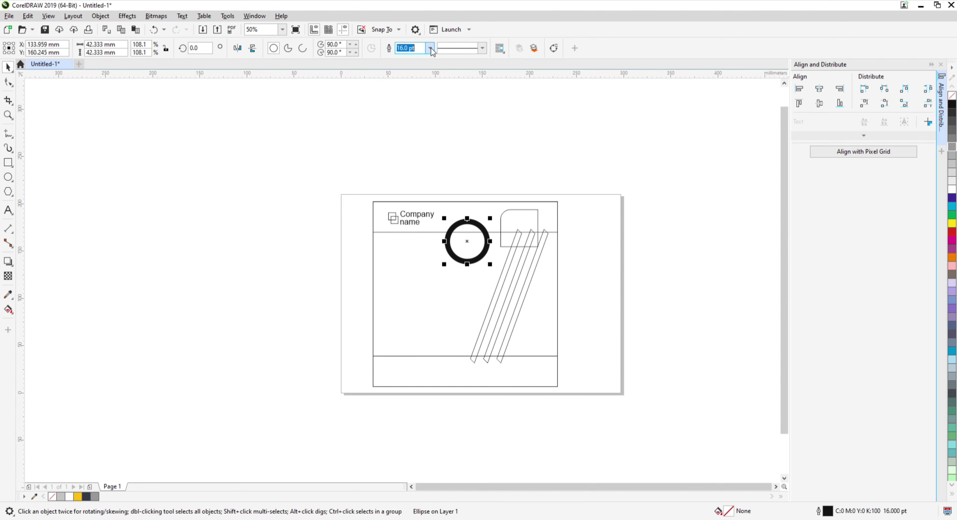
text(12)
key(Return)
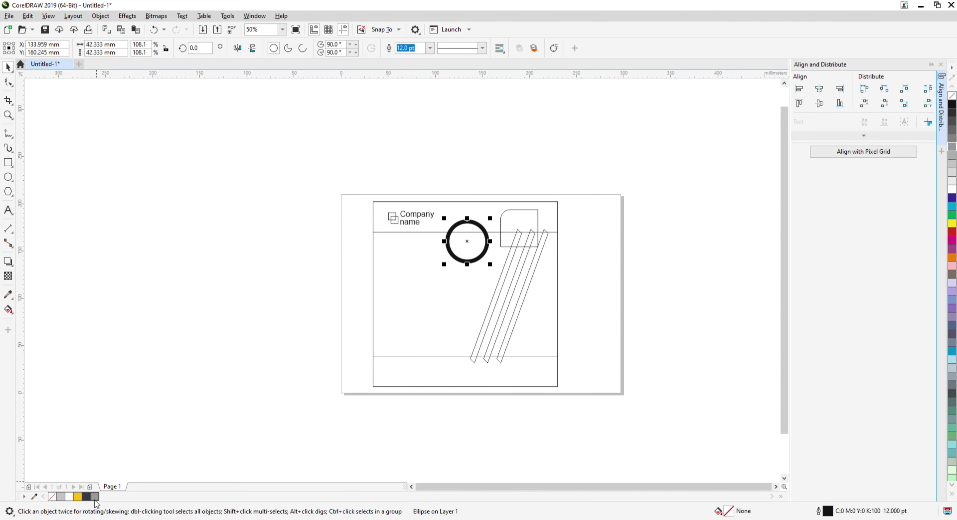
right_click(95, 498)
Step: Place copies of the grey ring over the frame's lower-left and lower-right edges
drag(467, 242, 556, 348)
click(275, 323)
drag(462, 287, 455, 283)
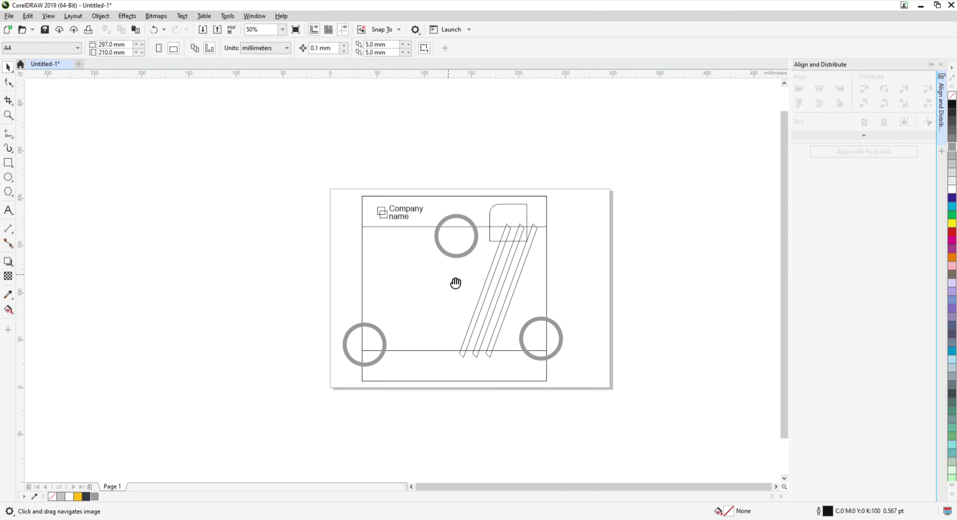
Step: Fill the three slanted bars with 50% black and remove their outlines
click(490, 285)
shift+click(504, 284)
shift+click(521, 270)
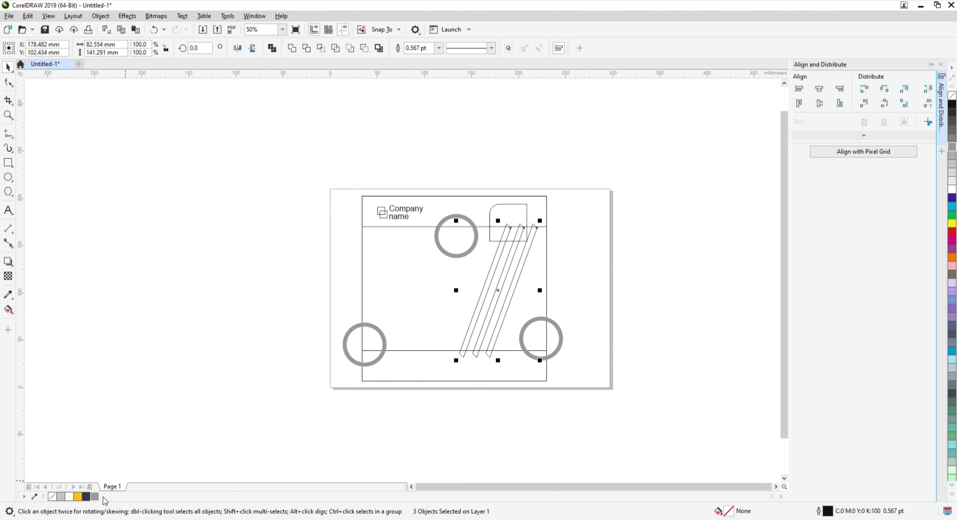
click(95, 498)
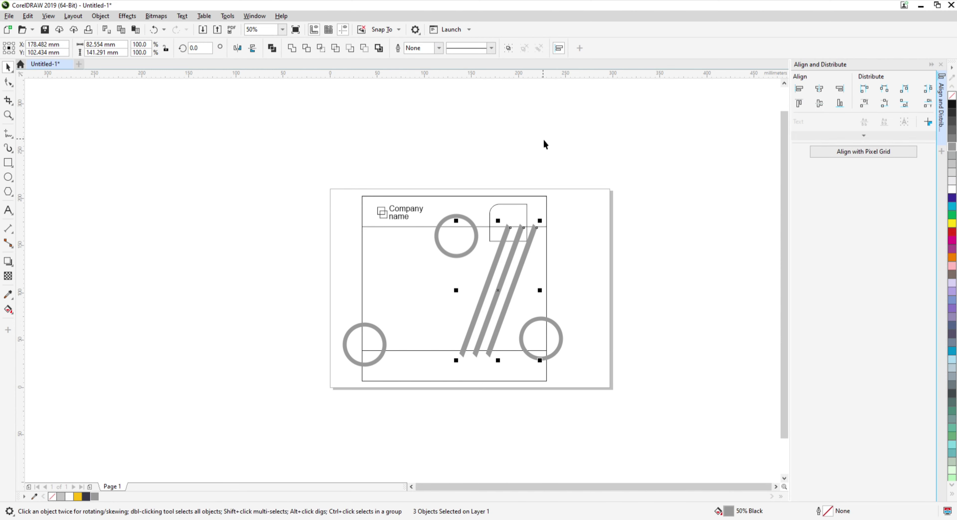
click(534, 166)
Step: Copy the company text onto the rounded-corner shape and change it to "Contact us through DirectMessage!" on three lines
click(941, 65)
scroll(480, 299, up, 1)
drag(333, 120, 517, 134)
right_click(517, 135)
double_click(522, 139)
key(ctrl+a)
text(C)
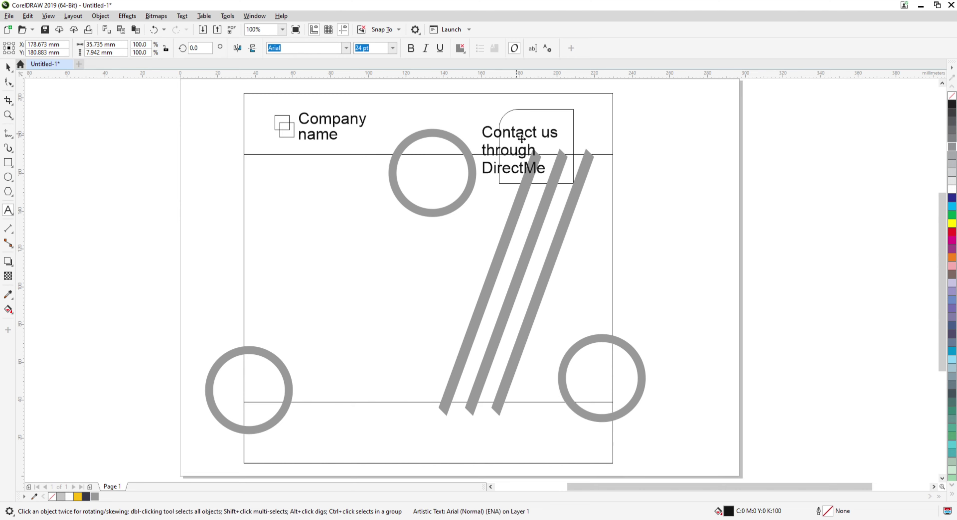
key(ctrl+space)
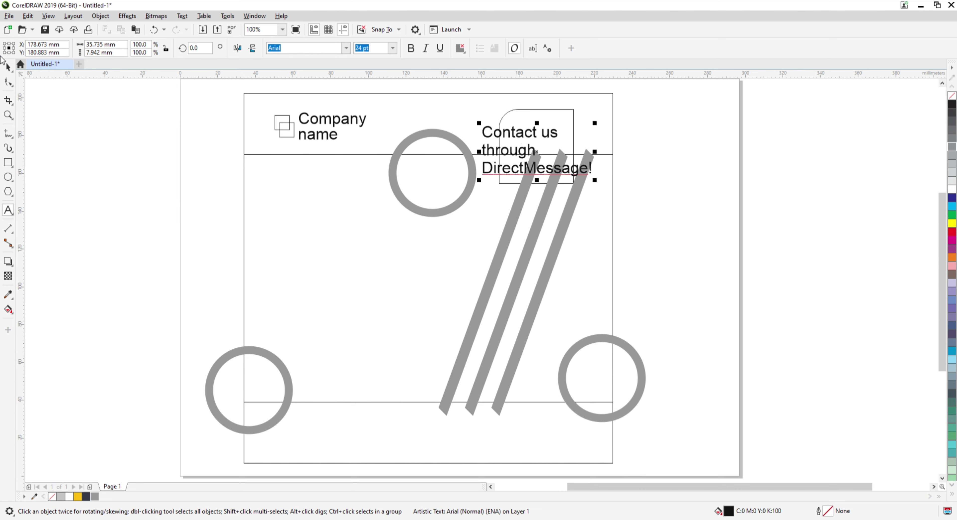
Step: Scale the contact text down to about 17 pt and move it over the rounded-corner shape
drag(598, 181, 559, 176)
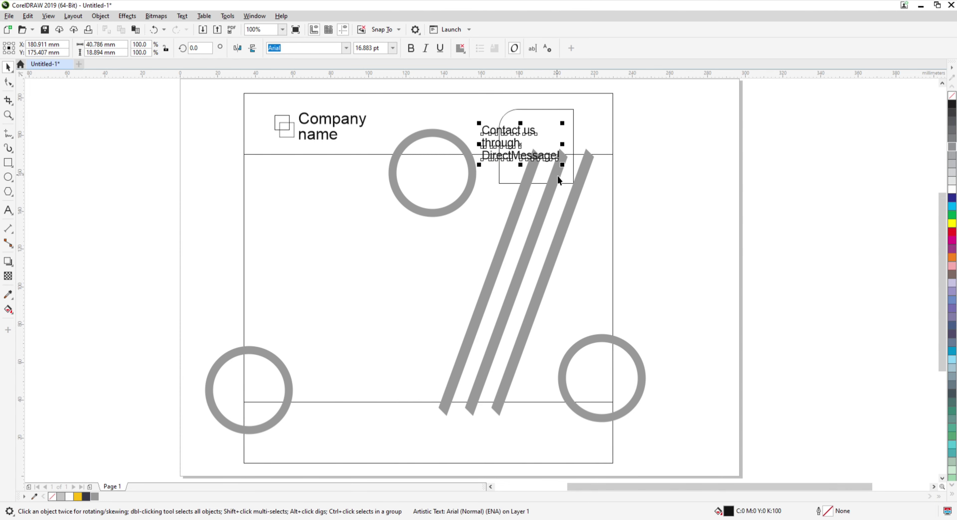
drag(520, 146, 539, 152)
click(711, 191)
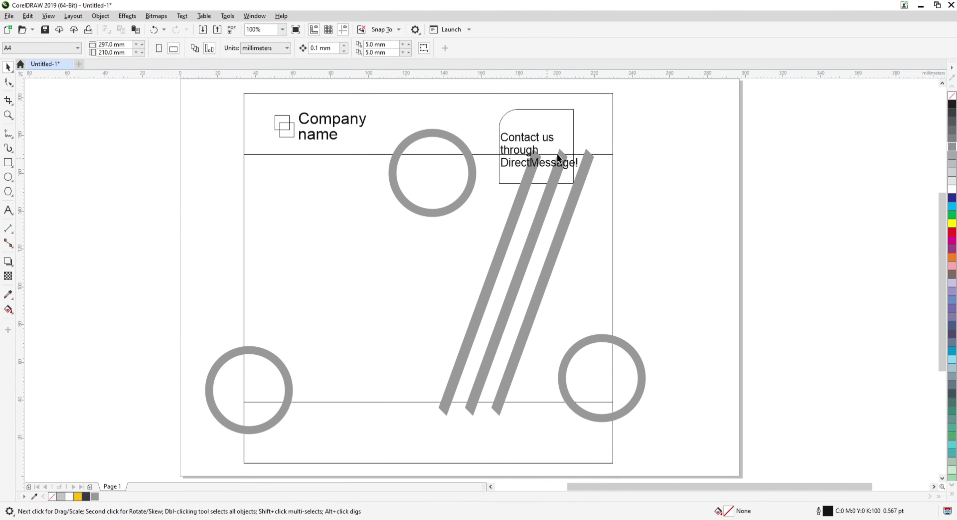
Step: Fill the rounded-corner shape with yellow (R251 G191 B18) and remove its outline
click(556, 118)
click(78, 497)
click(494, 48)
click(480, 60)
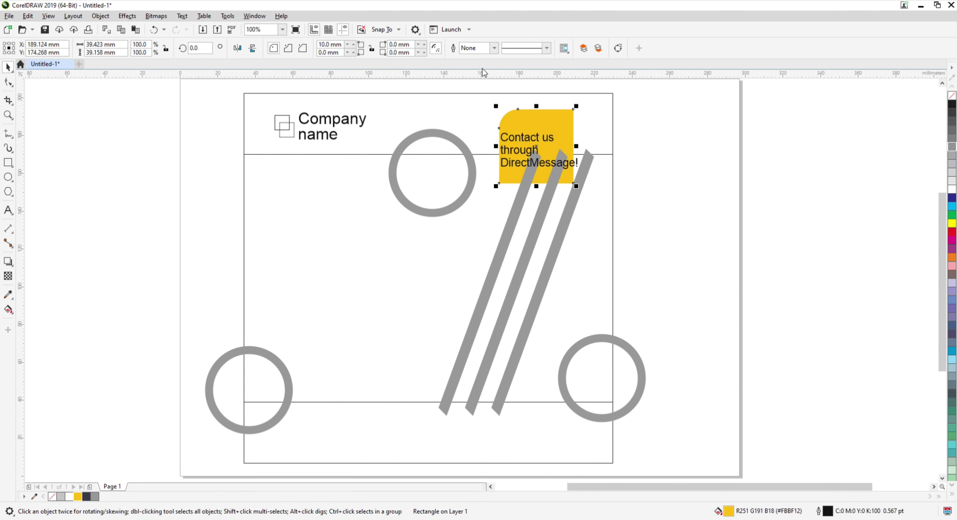
Step: Colour the contact text white, then shrink it to about 15 pt and fit it inside the yellow shape
click(536, 139)
click(952, 190)
click(763, 197)
scroll(526, 140, up, 1)
click(529, 141)
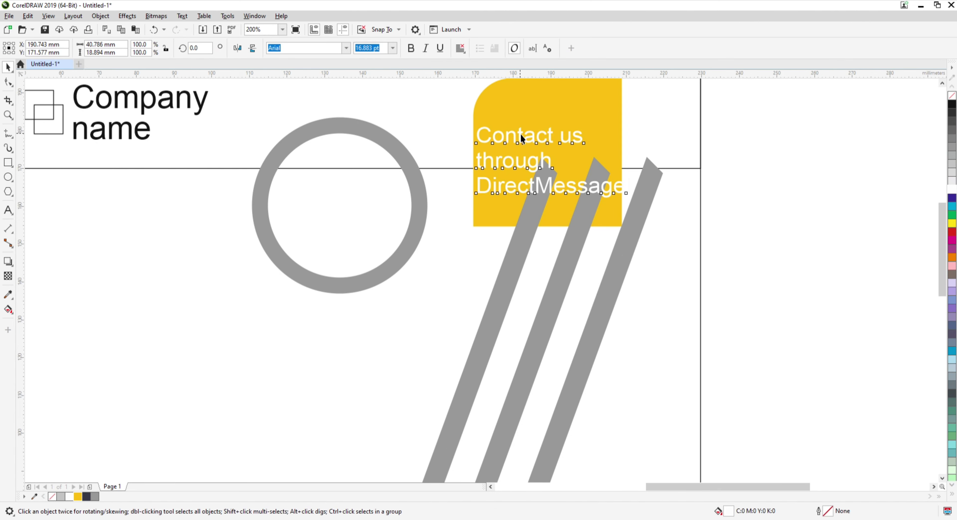
drag(530, 141, 528, 121)
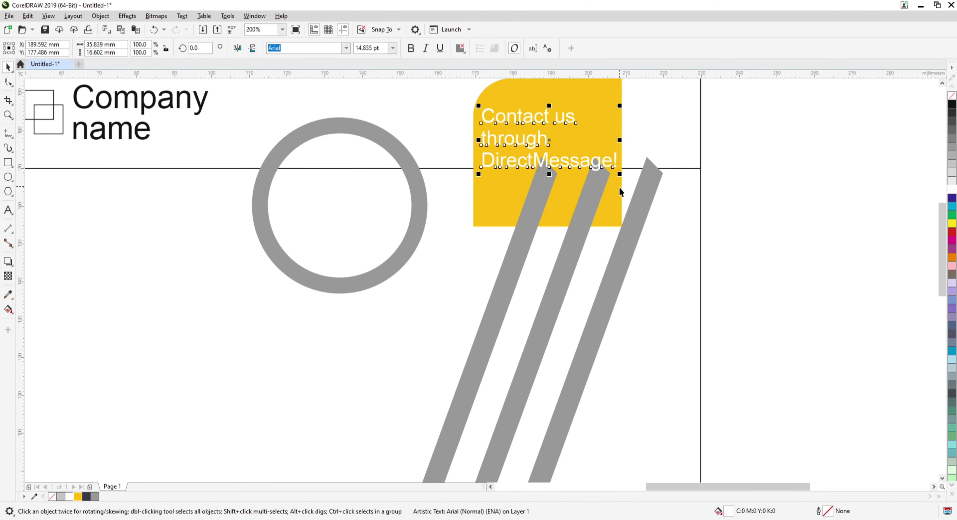
Step: Fill the header rectangle with white
scroll(617, 187, down, 1)
click(643, 164)
click(952, 191)
click(832, 204)
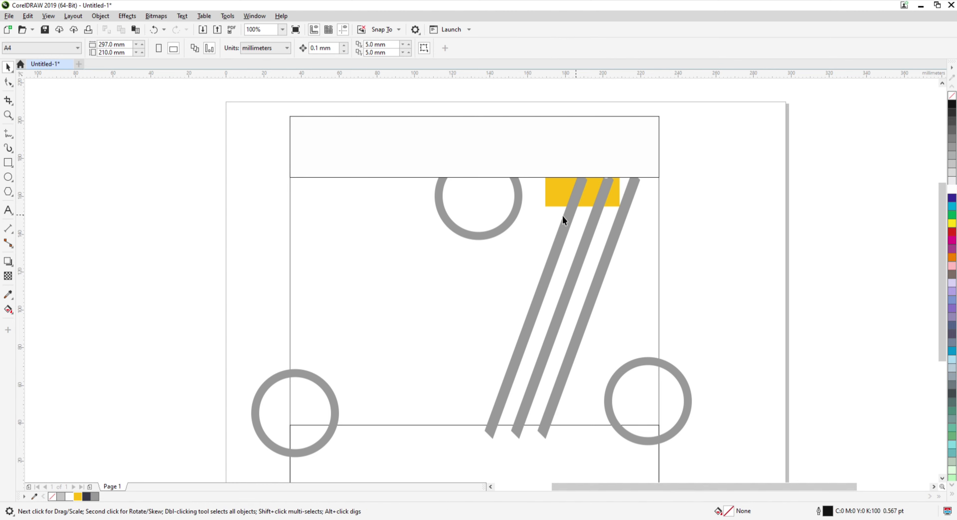
Step: Bring the yellow shape, the contact text, and the logo with the company name in front of the header rectangle
click(562, 201)
key(shift+Page_Up)
drag(757, 138, 498, 196)
key(shift+Page_Up)
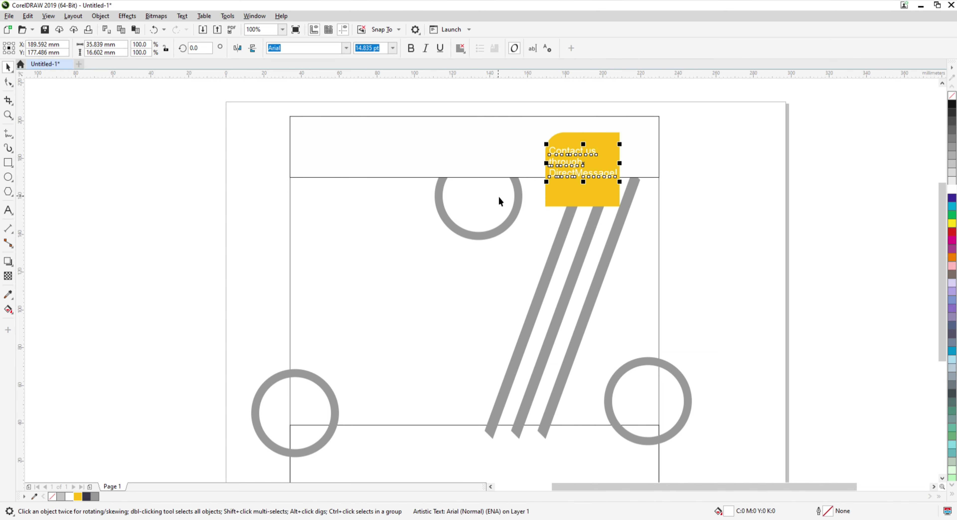
drag(393, 204, 430, 214)
key(shift+Page_Up)
click(250, 208)
scroll(620, 162, up, 1)
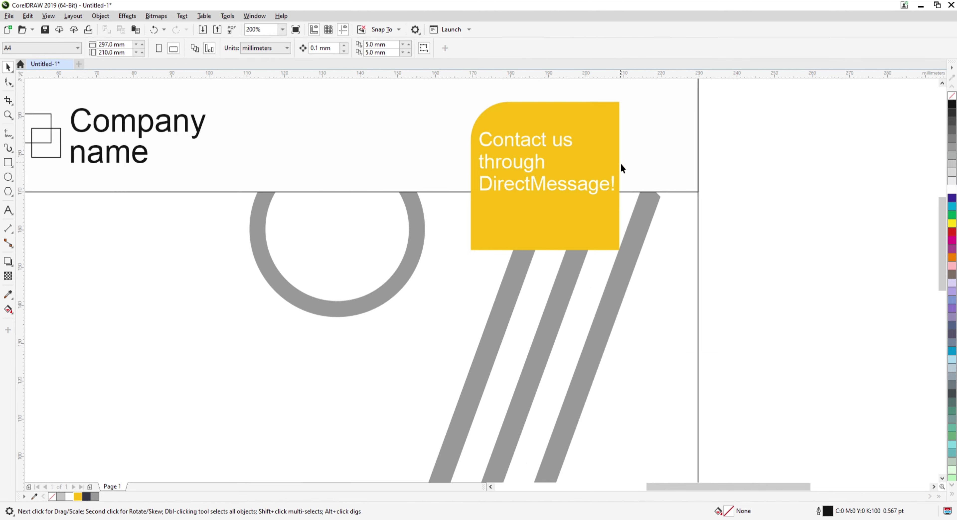
Step: Make the contact text bold and widen the yellow shape slightly to the left, repositioning the text inside it
click(605, 188)
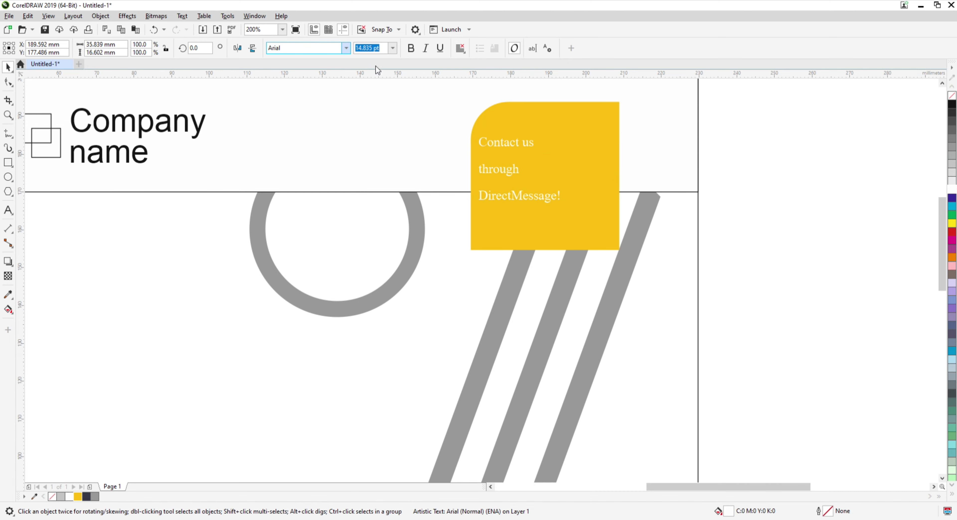
key(ctrl+b)
click(497, 172)
drag(468, 176, 461, 176)
key(Escape)
drag(532, 189, 524, 197)
Step: Split "DirectMessage!" into "Direct Message!" and shrink the contact text to about 14 pt, moving it up within the yellow shape
double_click(529, 193)
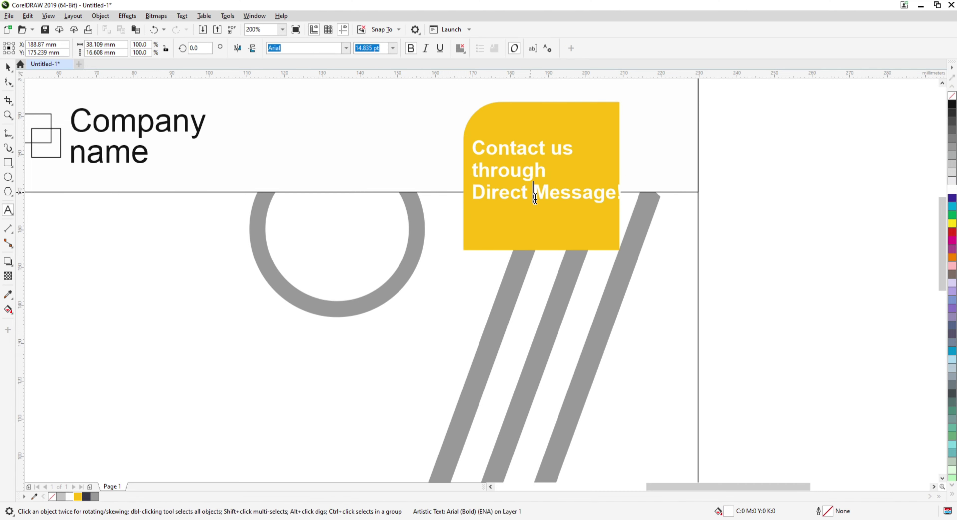
click(8, 68)
drag(624, 207, 615, 203)
drag(542, 170, 539, 158)
drag(868, 242, 878, 264)
Step: Set the contact text's line spacing to 120% of character height
click(563, 207)
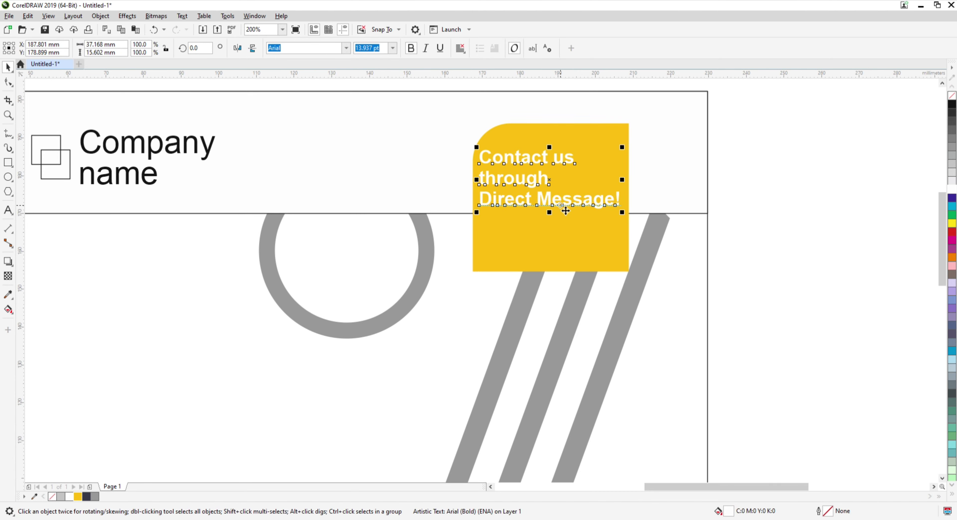
key(ctrl+t)
click(813, 81)
drag(829, 124, 782, 128)
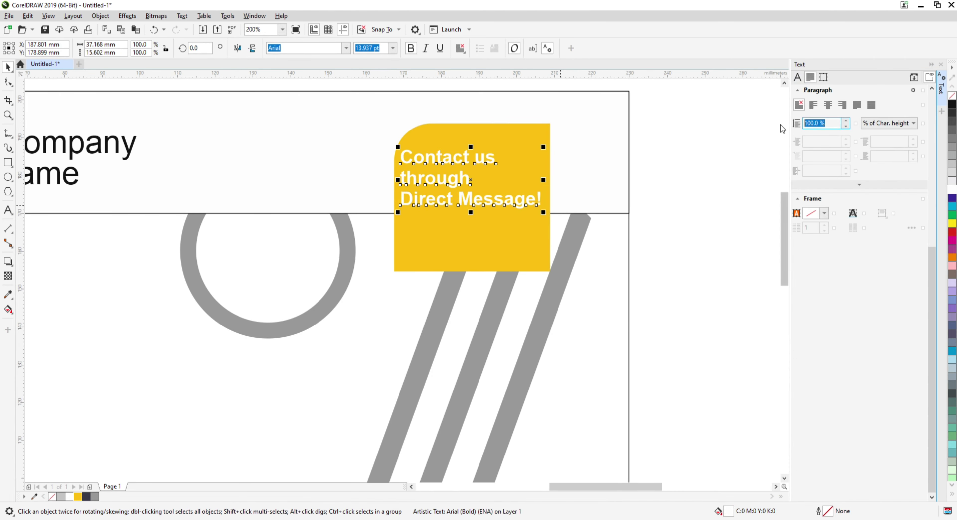
text(120)
key(Return)
click(579, 225)
Step: Break "Message!" onto its own line, then enlarge the contact text and position it within the yellow shape
drag(477, 212, 452, 207)
double_click(484, 225)
key(Left)
key(Left)
key(Return)
click(8, 67)
drag(507, 244, 526, 263)
drag(466, 205, 472, 201)
Step: Pull the upper-right corner node of the rightmost bar upward so its slanted end tucks behind the header
scroll(572, 240, down, 1)
click(577, 244)
double_click(577, 245)
drag(581, 229, 584, 225)
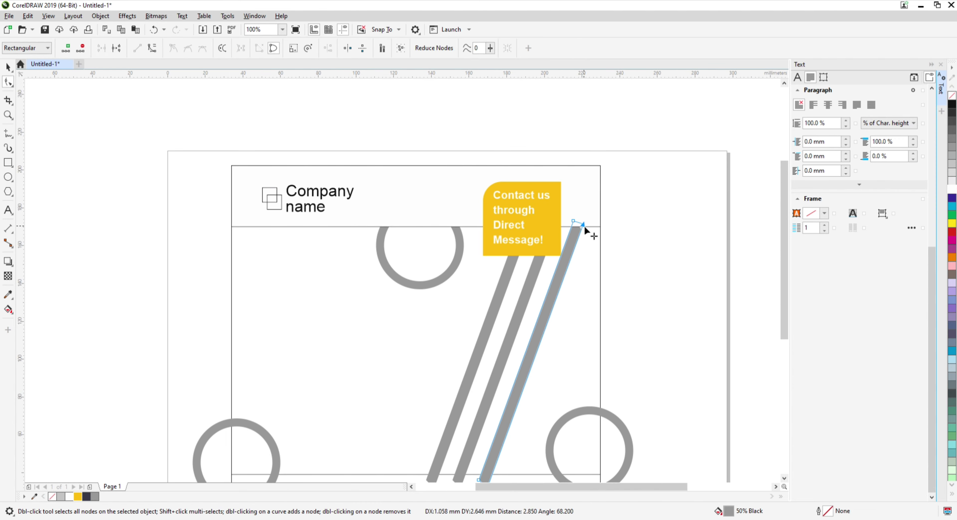
click(8, 67)
key(Escape)
Step: Fill the footer rectangle with the dark navy colour
scroll(446, 182, down, 1)
click(438, 348)
click(86, 497)
scroll(427, 364, up, 1)
scroll(426, 364, down, 1)
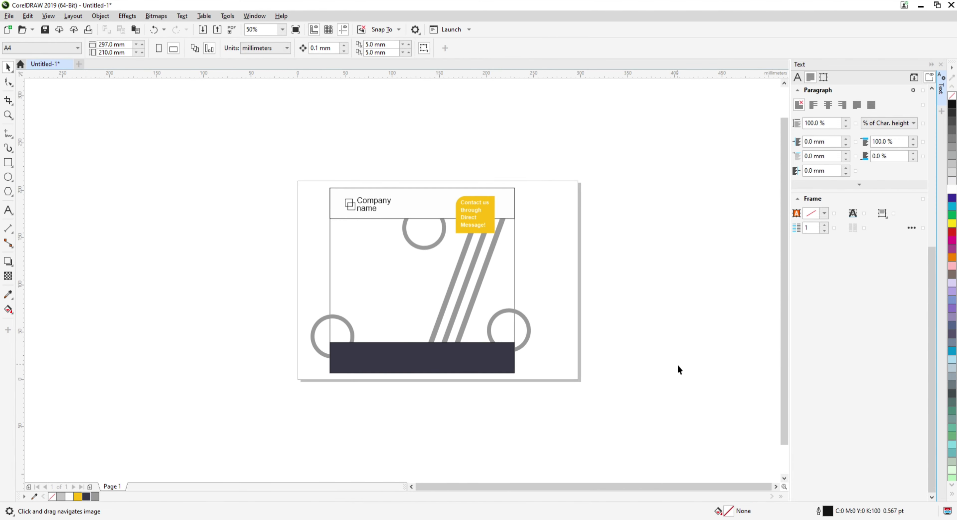
Step: Shrink the background rectangle to span only between header and footer, about 131 mm high, and fill it with 20% black
click(396, 283)
drag(429, 187, 427, 218)
mouse_move(425, 379)
mouse_down()
mouse_move(428, 350)
mouse_move(419, 377)
mouse_up()
scroll(434, 346, up, 1)
click(952, 174)
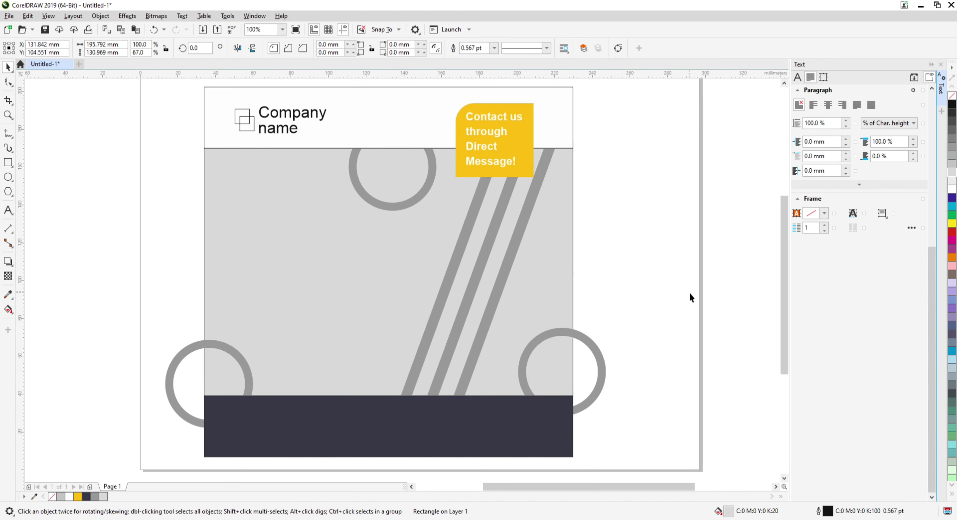
click(689, 292)
Step: Copy the company text into the middle section, change it to "We are hiring for our Business." on four lines, and enlarge it
drag(300, 126, 287, 222)
text(We are)
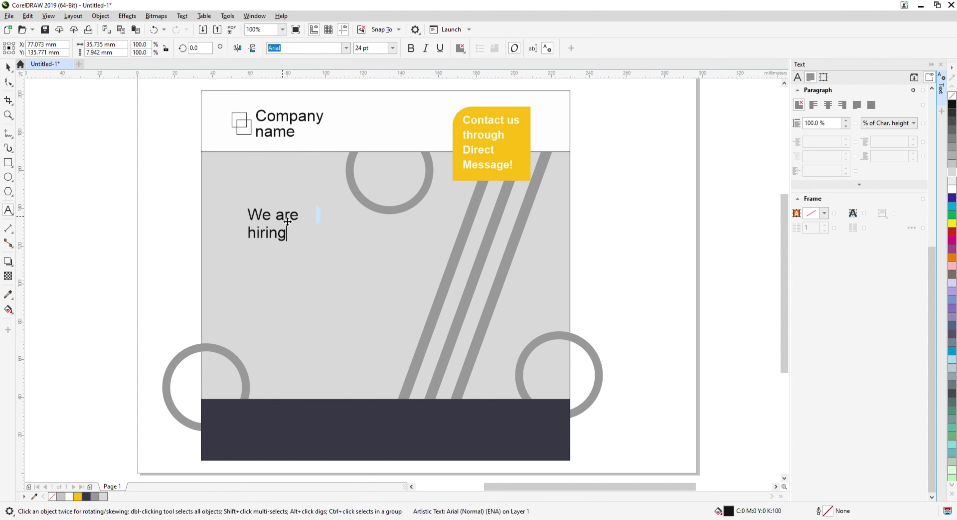
text( hiring for our)
key(Return)
text(Business.)
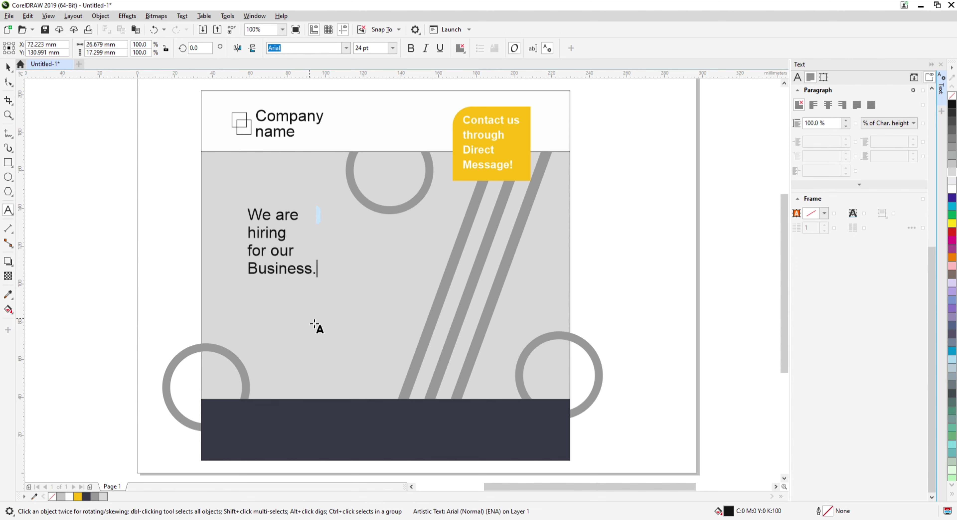
click(8, 68)
drag(319, 278, 387, 343)
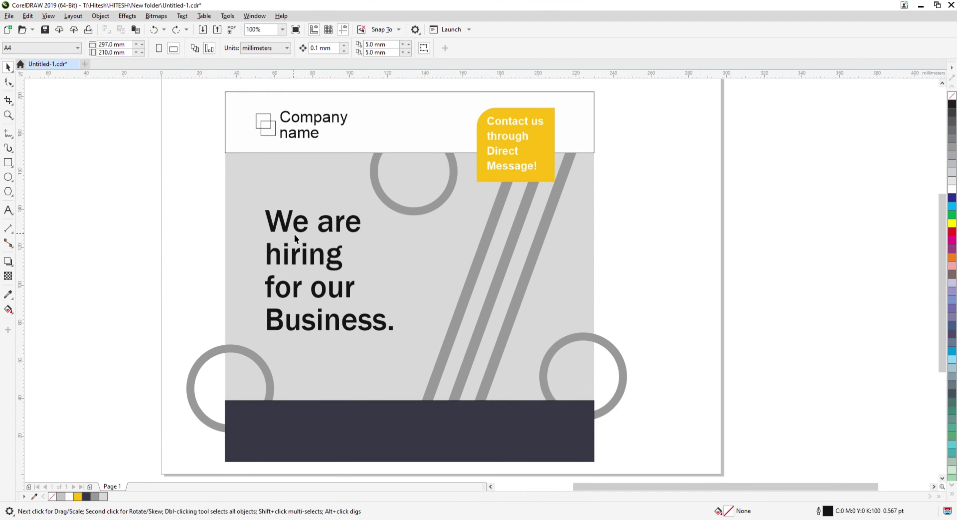
Step: Change the "We are hiring for our Business." headline to the Life BT font with 80% line spacing
click(293, 232)
click(345, 50)
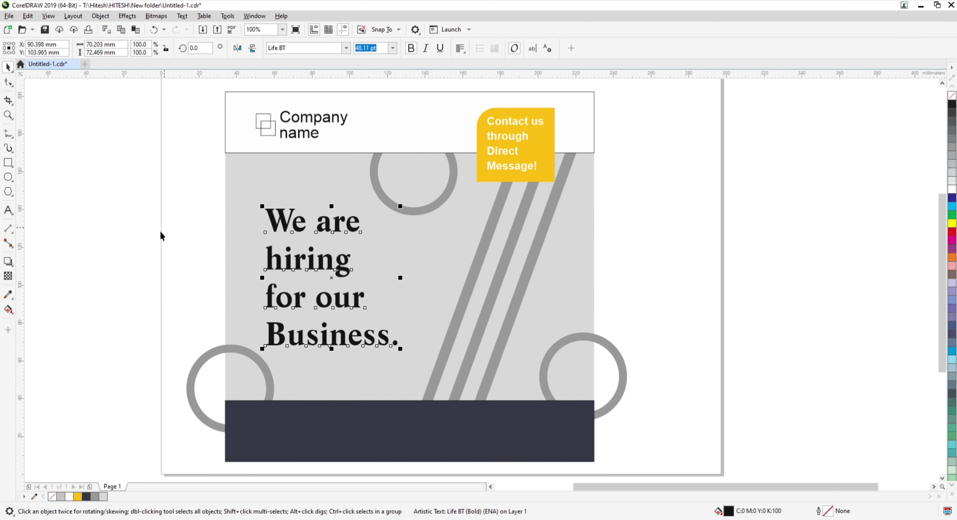
key(ctrl+t)
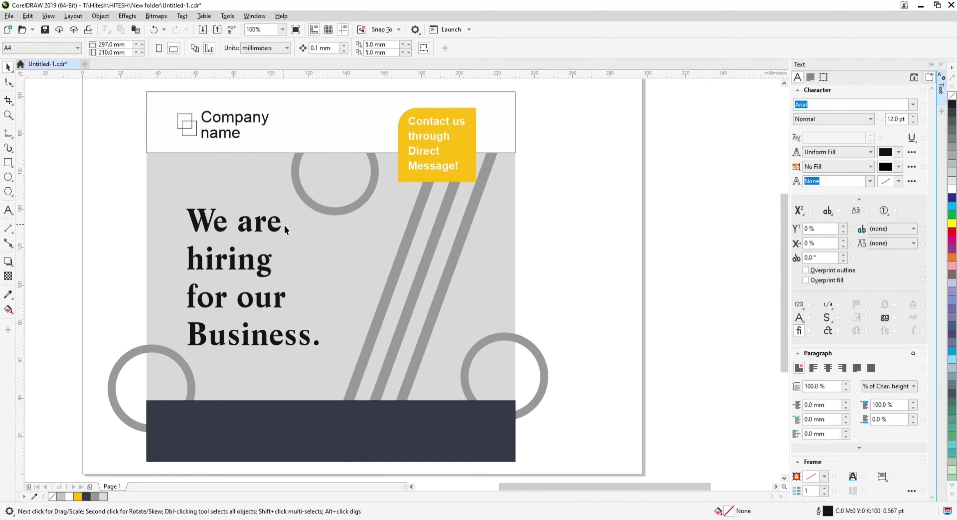
drag(830, 391, 790, 393)
text(80)
key(Return)
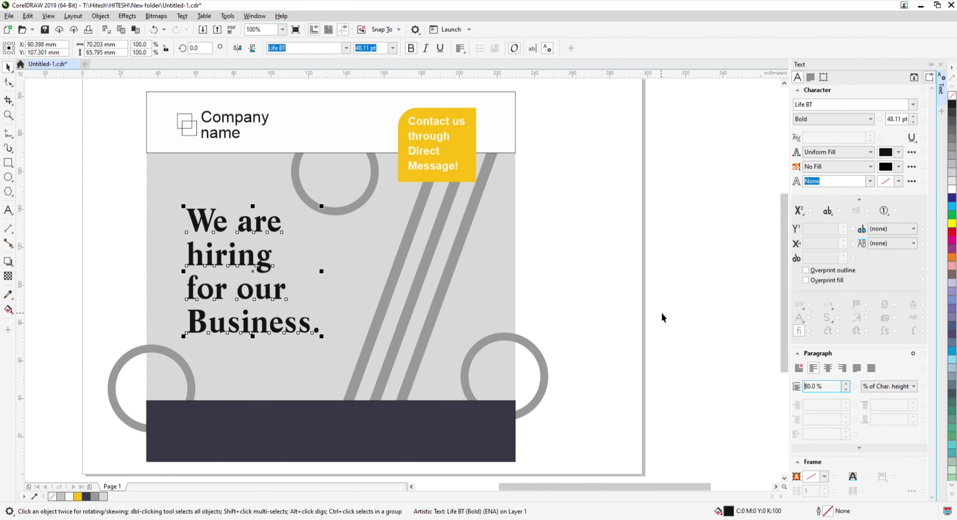
click(662, 315)
click(941, 65)
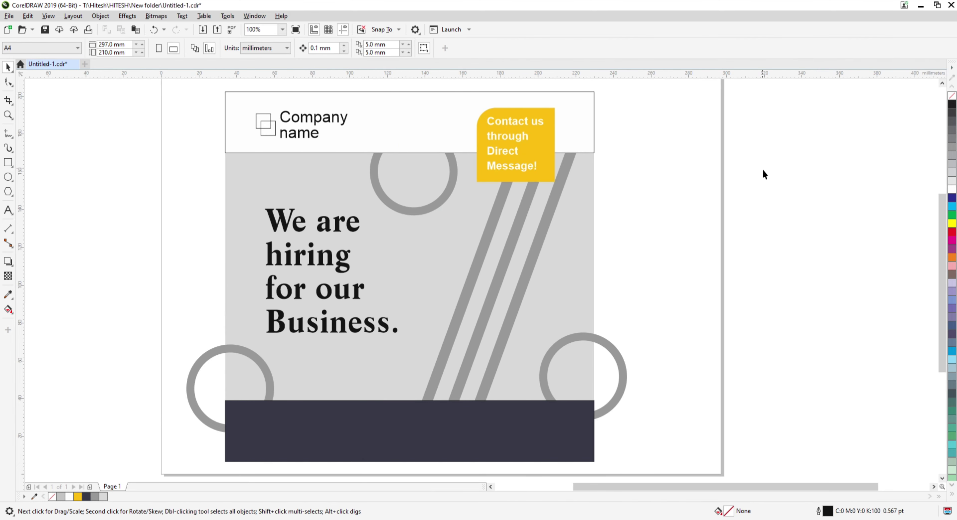
Step: Draw a rectangle about 70 by 6 mm across the lower part of "Business.", filled yellow with no outline
key(F6)
scroll(305, 346, up, 2)
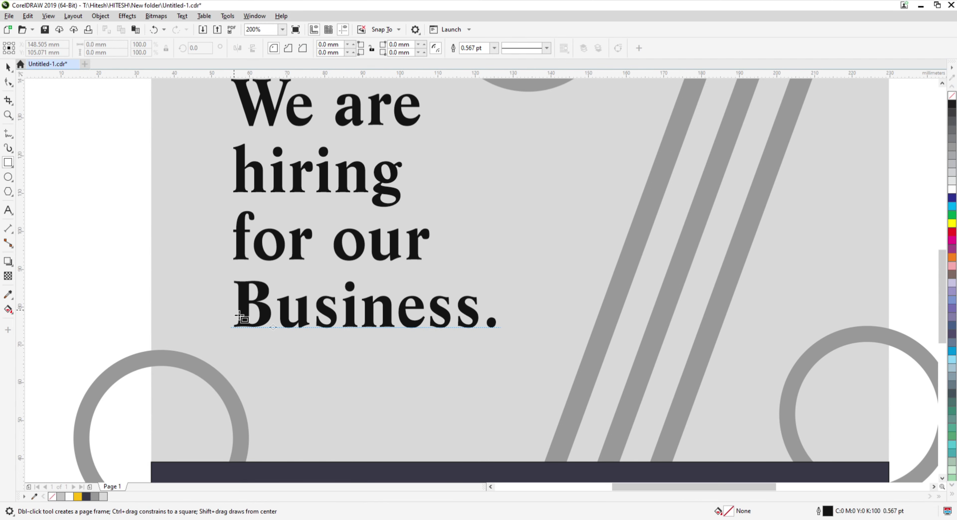
drag(235, 310, 502, 337)
key(space)
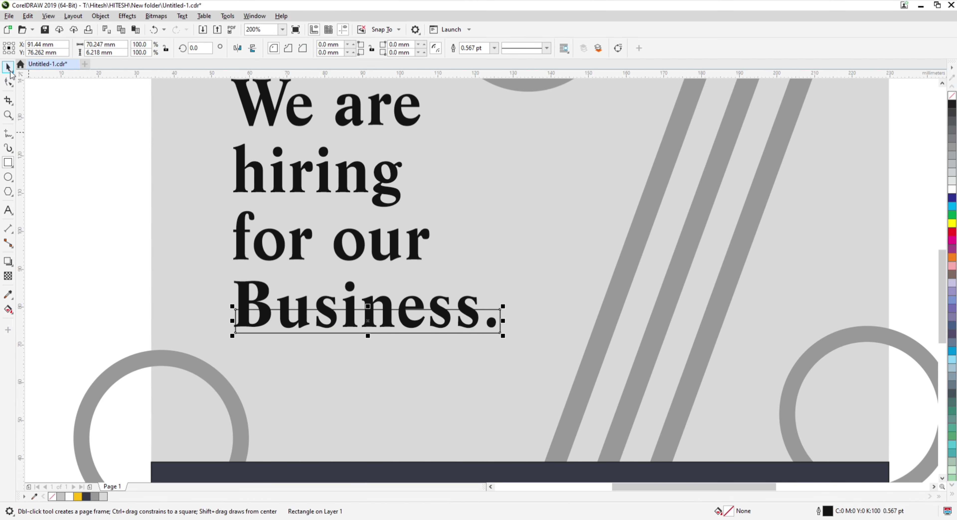
click(78, 497)
click(496, 49)
click(478, 60)
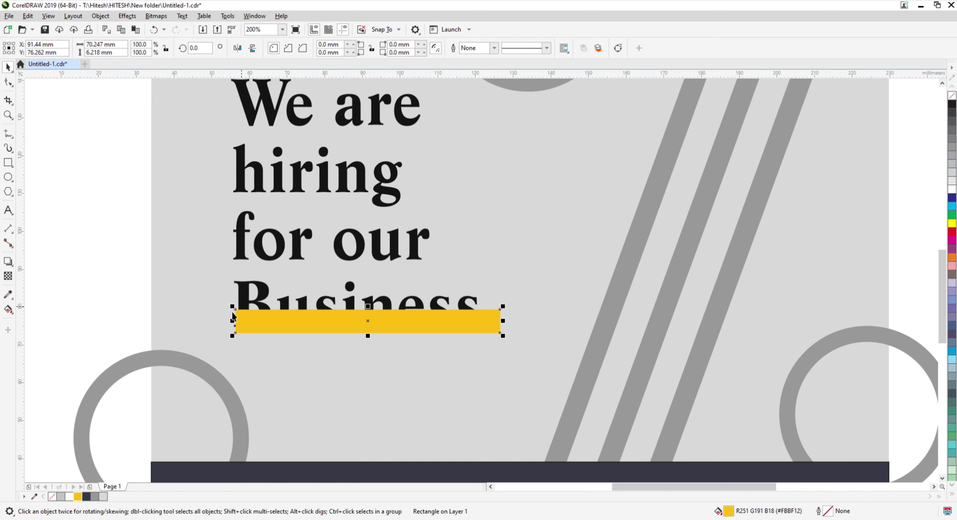
Step: Bring the headline text in front of the yellow highlight bar
click(230, 317)
click(260, 303)
key(shift+Page_Up)
click(151, 335)
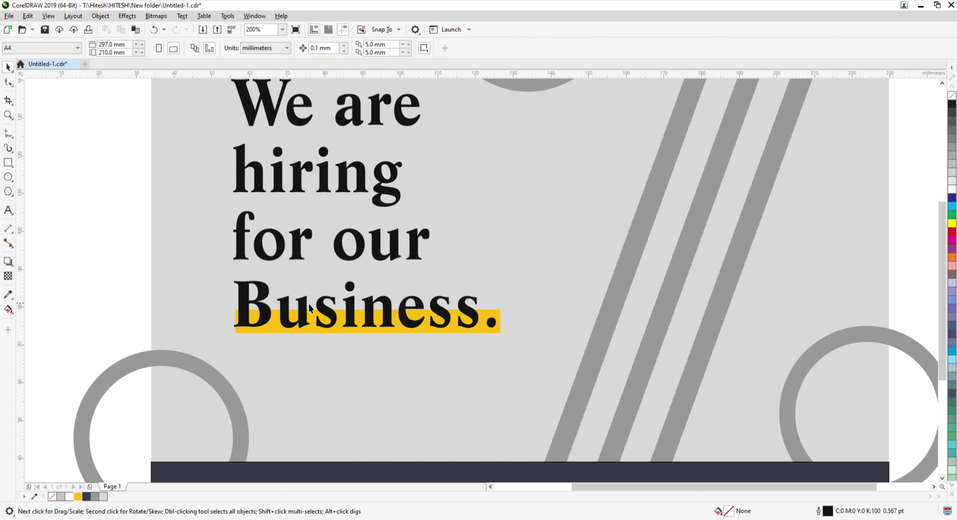
Step: Move the gear bitmap off the page to the empty area beside the post
scroll(189, 291, down, 4)
scroll(338, 335, up, 2)
drag(377, 328, 360, 374)
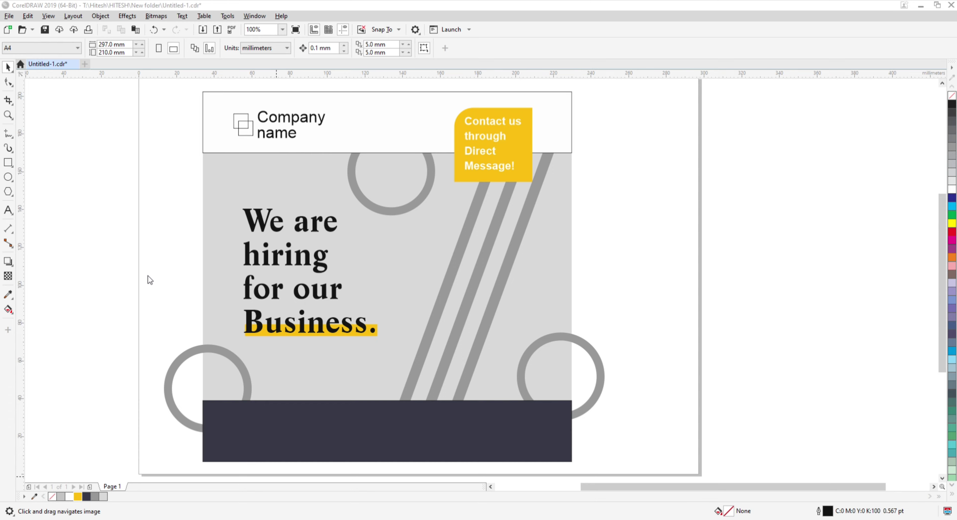
drag(349, 128, 540, 289)
scroll(443, 291, down, 2)
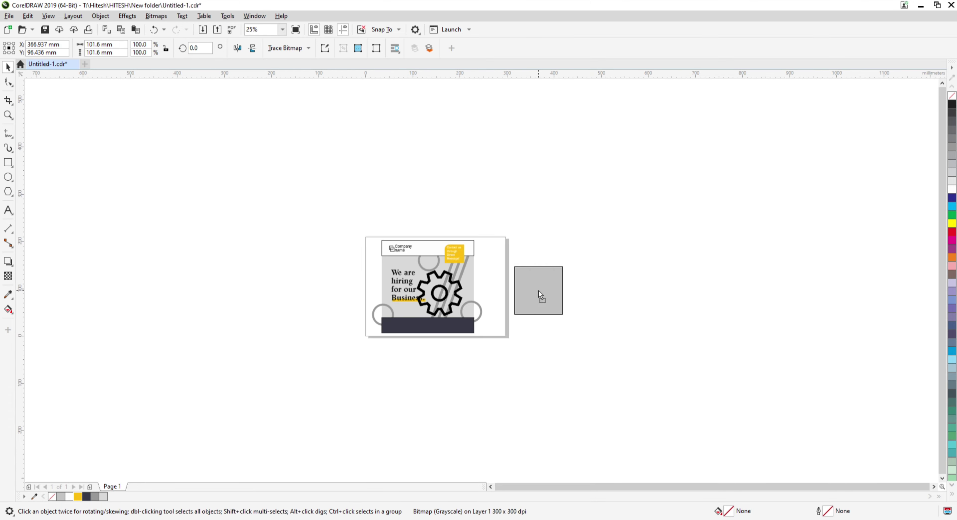
scroll(540, 290, up, 2)
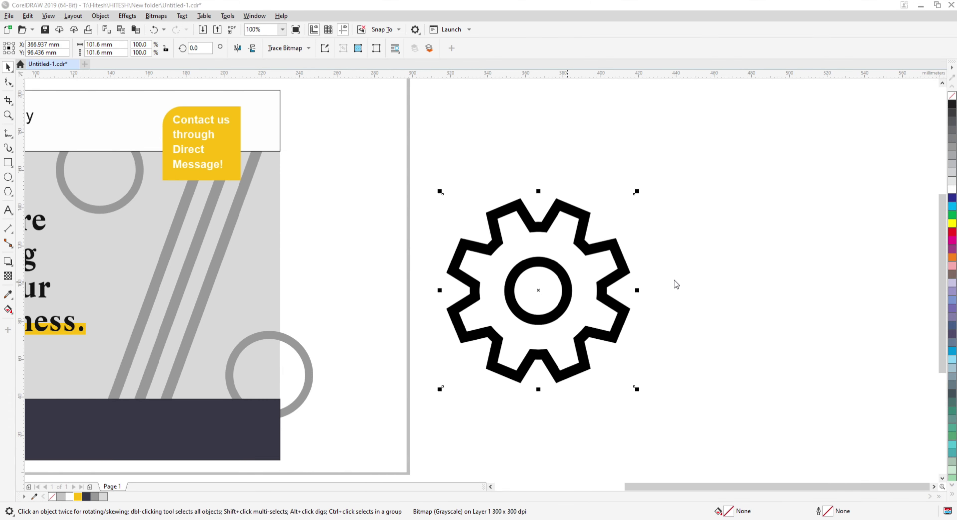
click(651, 405)
scroll(564, 296, down, 2)
Step: Place a copy of the gear at the left end of the footer, scaled down to about 16 mm
drag(564, 296, 442, 343)
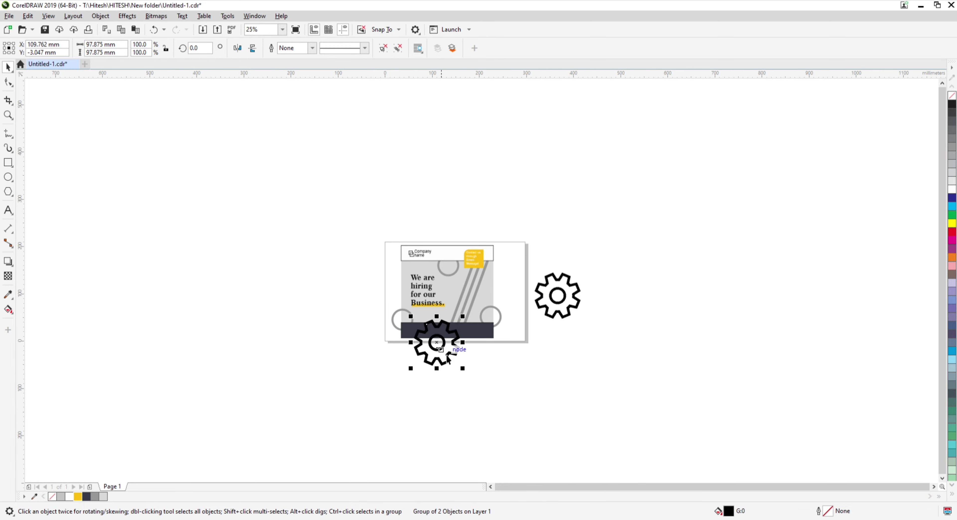
scroll(460, 360, up, 2)
drag(464, 384, 300, 220)
scroll(263, 241, up, 2)
drag(300, 174, 253, 224)
Step: Give the footer gear a 20% black fill and outline, and shift it slightly left within the footer
right_click(103, 497)
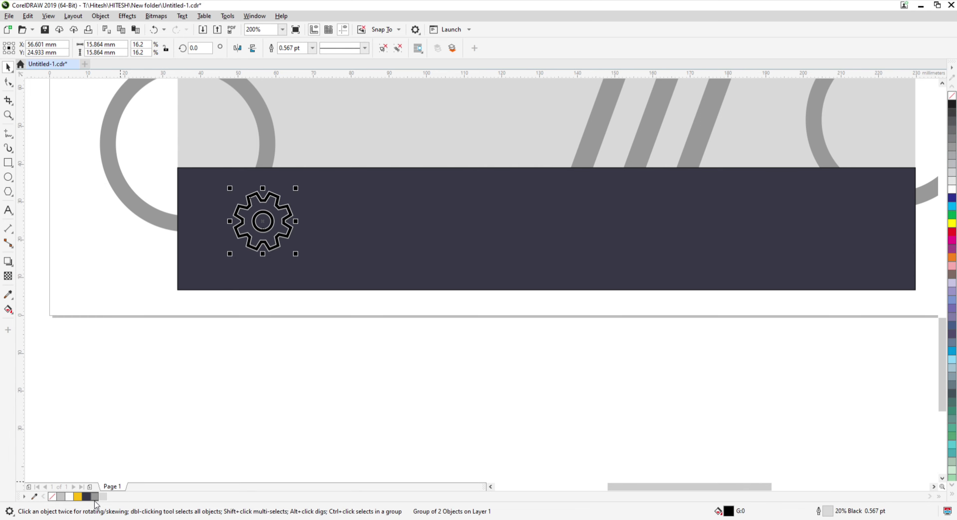
click(103, 497)
click(294, 344)
click(266, 222)
click(265, 232)
drag(263, 222, 249, 229)
scroll(309, 283, down, 2)
scroll(316, 278, up, 2)
Step: Add the two-line text "Graphic designer" in the footer
click(8, 211)
click(364, 297)
text(Gr)
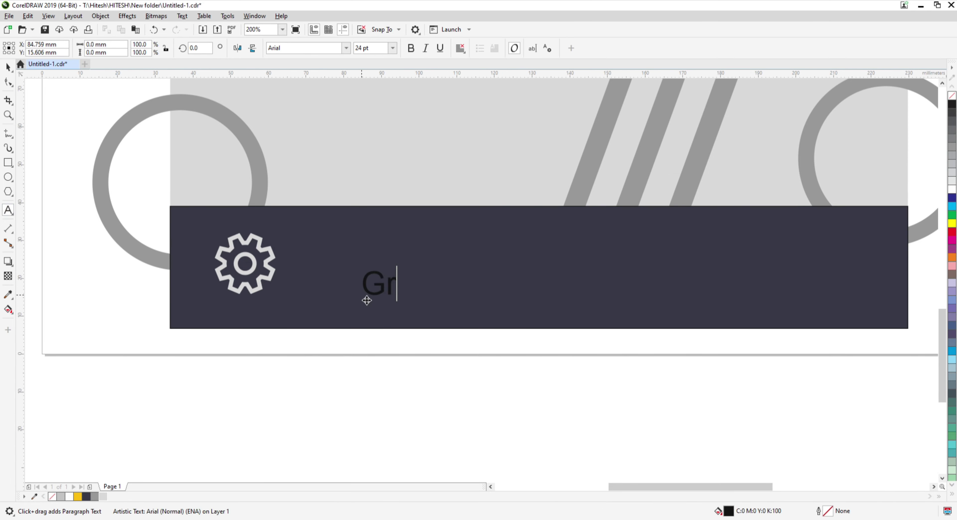
text(aphic )
text(desi)
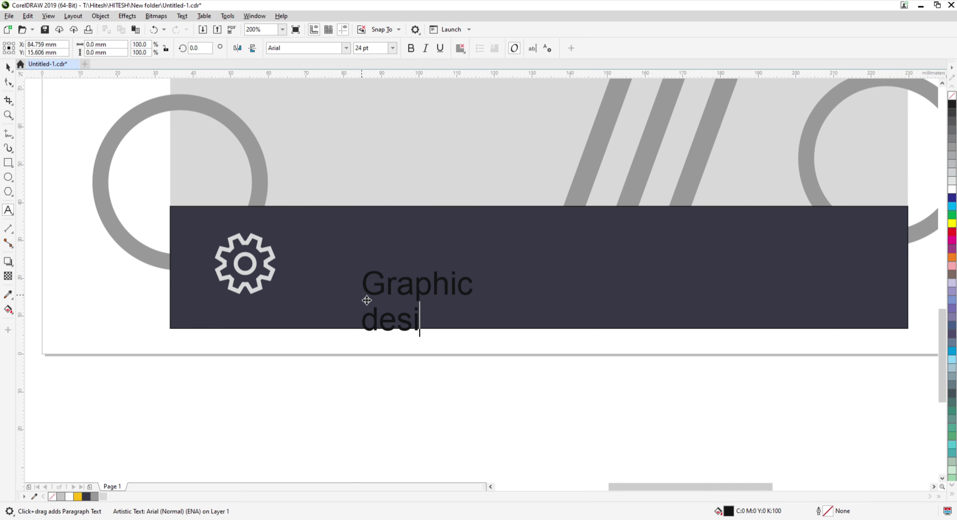
text(gner)
key(ctrl+space)
Step: Set the "Graphic designer" text in Franklin Gothic Medium, place it beside the gear and fill it with 20% black
click(344, 50)
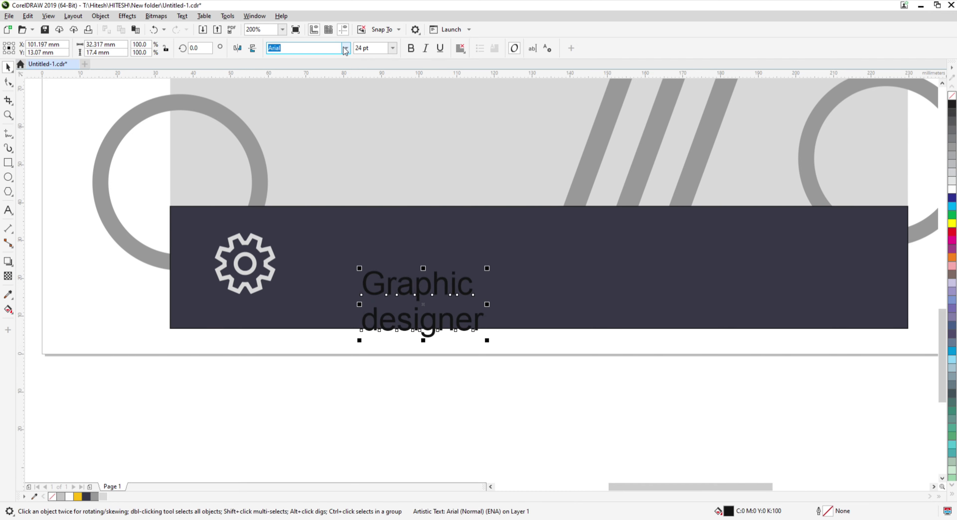
click(351, 92)
drag(416, 305, 345, 269)
click(104, 497)
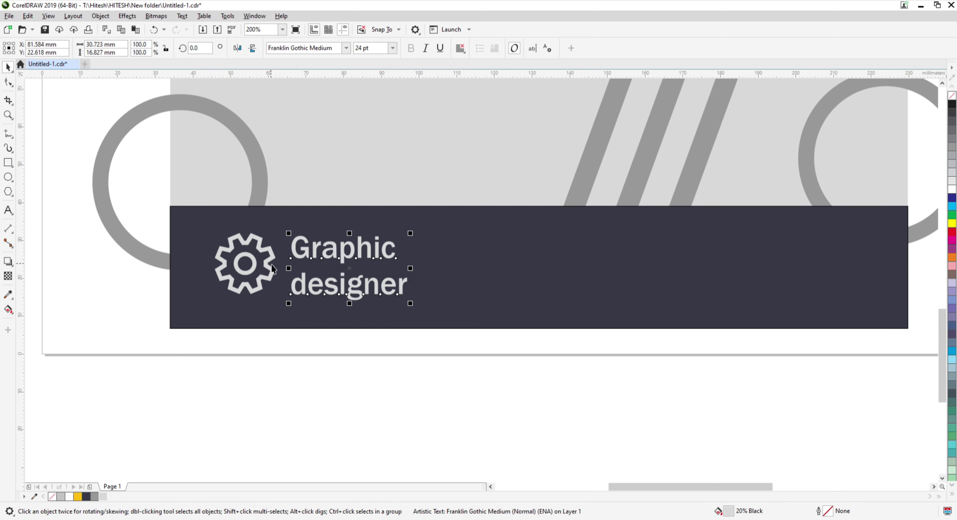
click(332, 359)
Step: Centre the "Graphic designer" text level with its gear and copy the pair to the middle of the footer
scroll(332, 359, down, 1)
drag(263, 284, 262, 283)
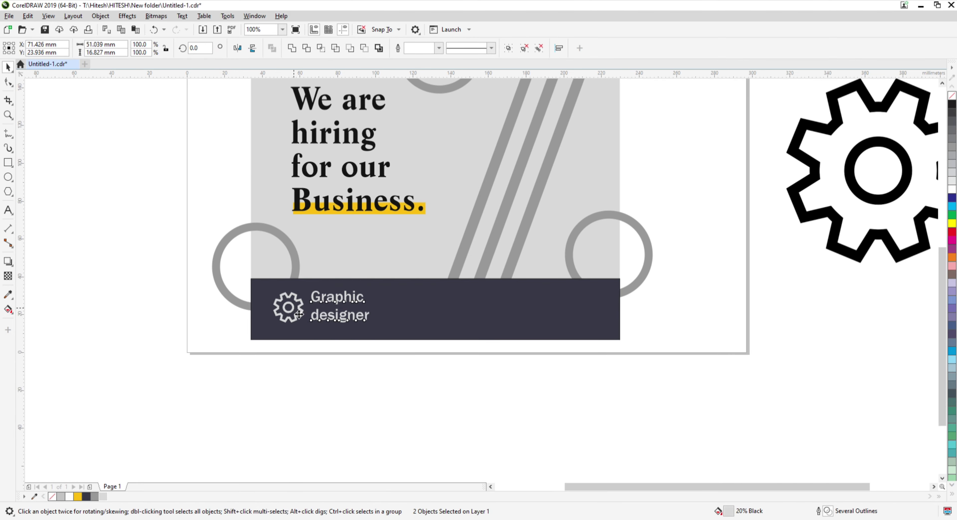
drag(312, 314, 420, 314)
right_click(420, 314)
key(Escape)
Step: Change the copied footer text to "Visual designer" on two lines
double_click(444, 299)
scroll(446, 298, up, 1)
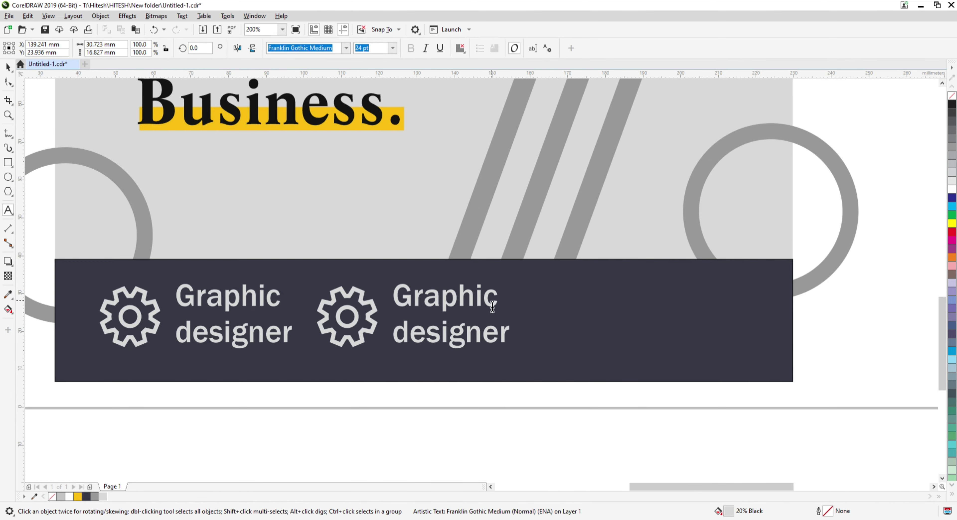
drag(491, 304, 396, 304)
key(BackSpace)
key(Delete)
text(Visualdesigner)
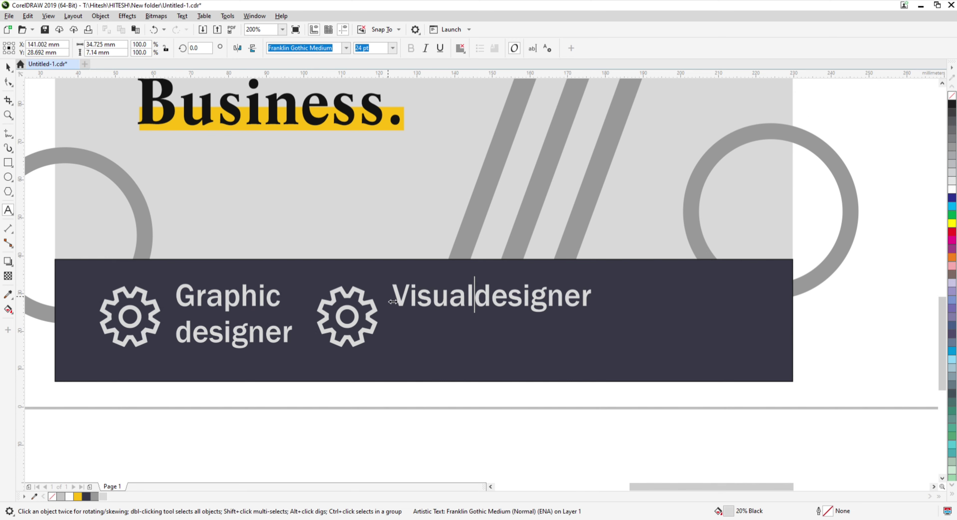
key(Return)
click(7, 68)
Step: Align the "Visual designer" text with its gear and copy the pair to the right end of the footer
click(376, 309)
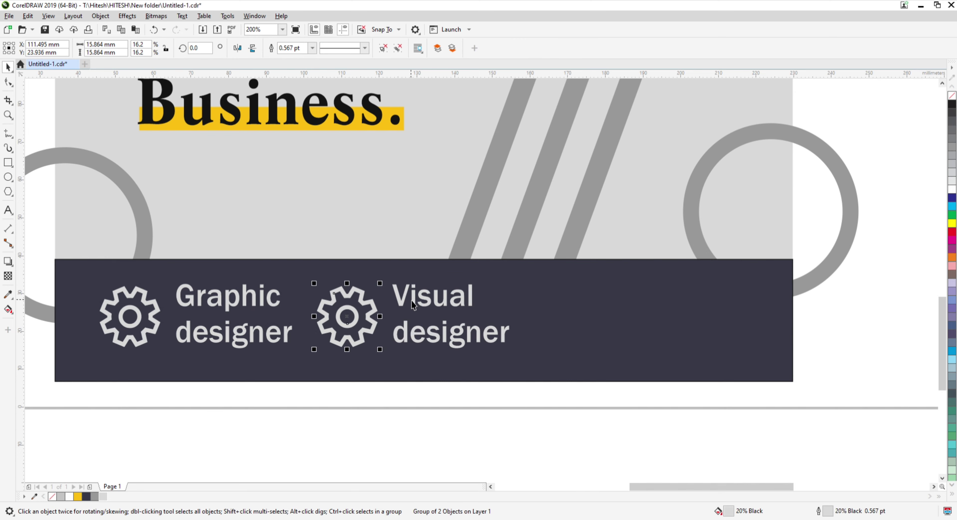
click(411, 301)
shift+click(376, 308)
scroll(371, 308, down, 1)
drag(474, 383, 339, 287)
drag(364, 317, 479, 317)
right_click(479, 317)
click(481, 386)
Step: Change the third footer text to "Social Media" on two lines
scroll(528, 318, up, 1)
double_click(530, 301)
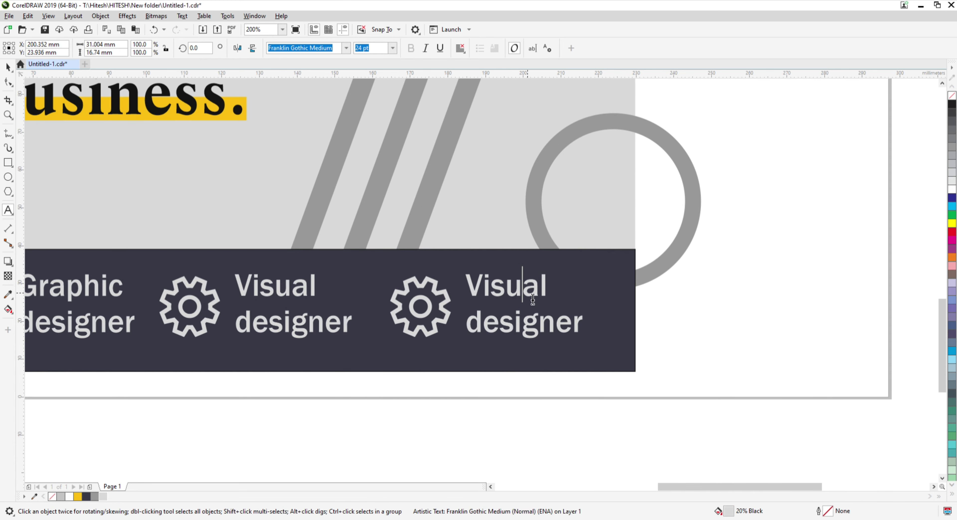
key(ctrl+a)
text(Socia)
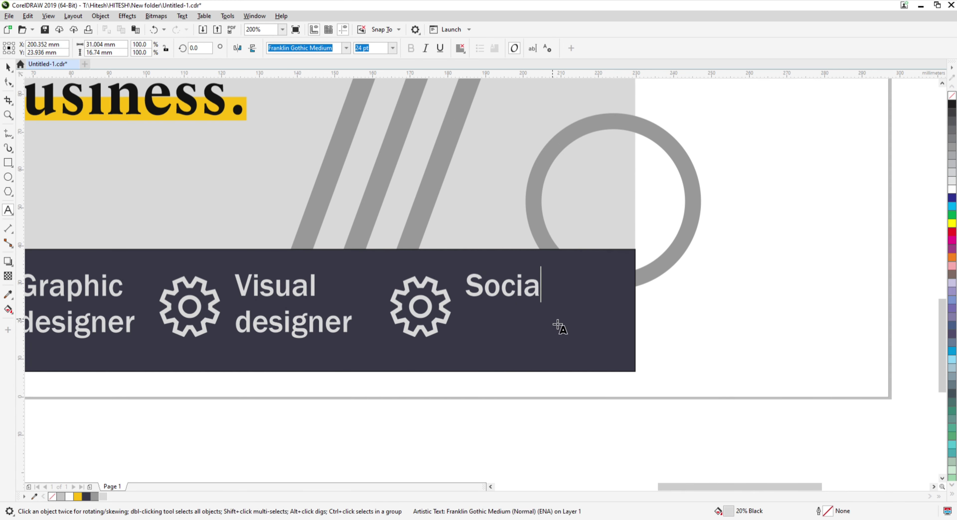
text(l Media)
click(8, 67)
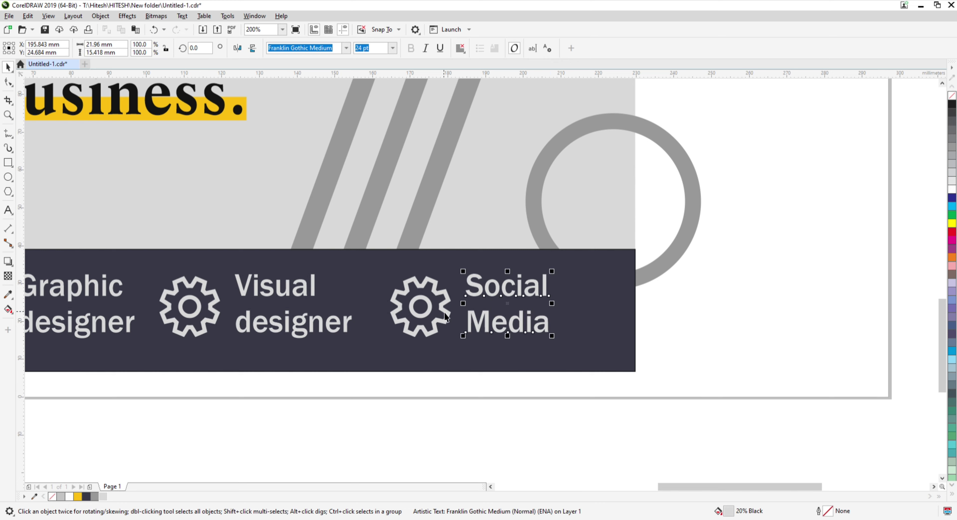
Step: Centre the "Social Media" text level with its gear
shift+click(451, 312)
key(Escape)
click(479, 298)
shift+click(455, 304)
key(e)
click(472, 397)
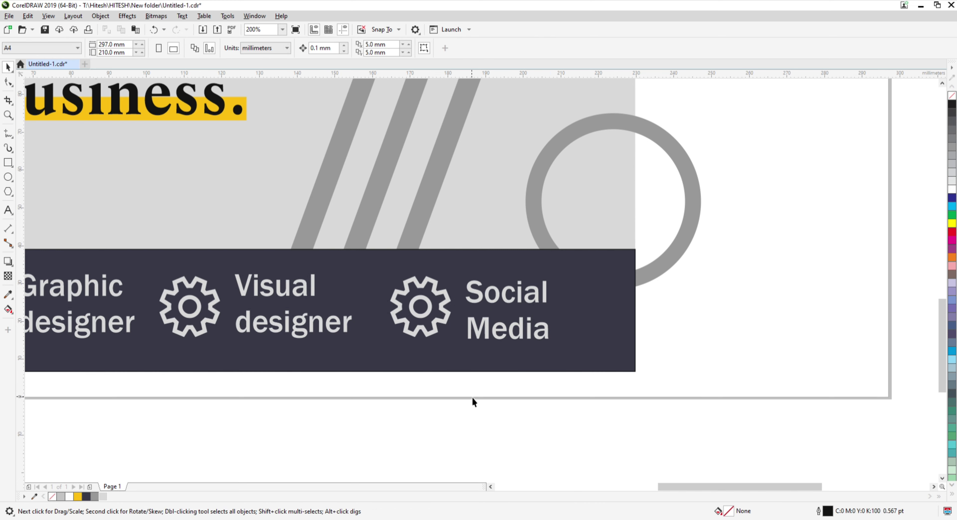
click(480, 296)
click(489, 437)
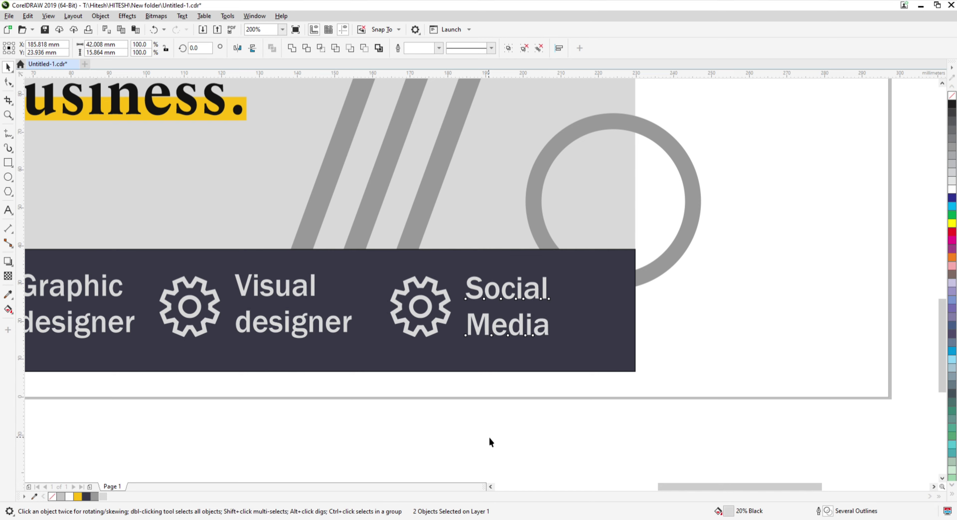
Step: Draw a nearly vertical line about 18 mm long between the "Graphic designer" text and the second gear
scroll(461, 402, down, 2)
scroll(377, 355, up, 1)
click(9, 133)
scroll(383, 343, up, 1)
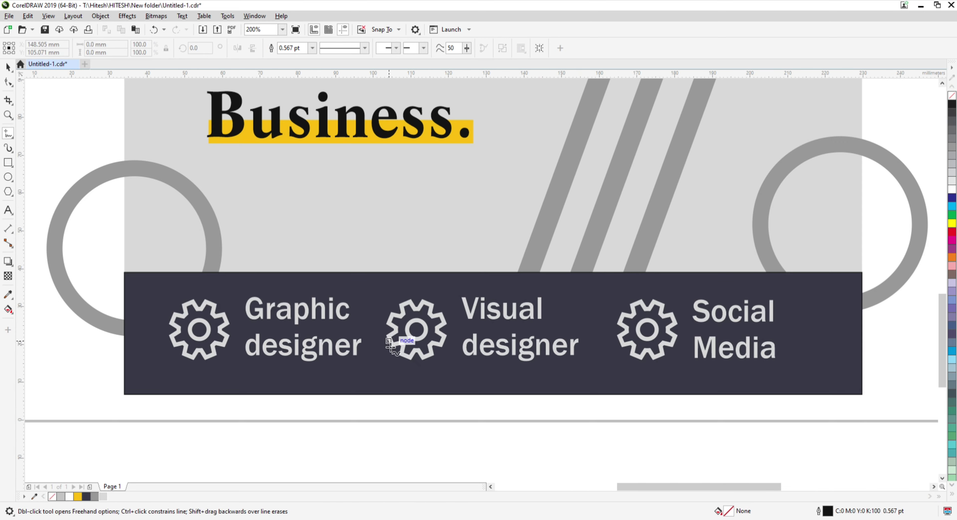
click(370, 297)
click(371, 367)
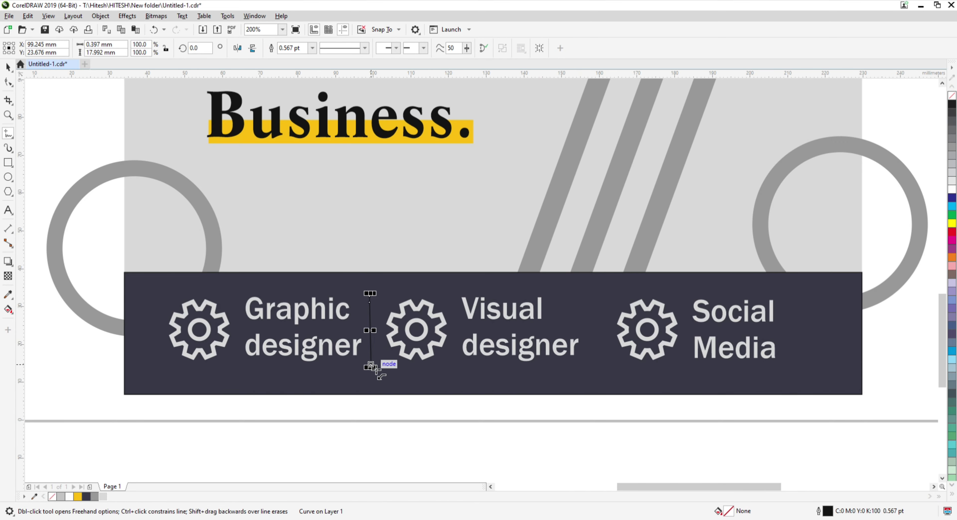
Step: Set the divider line's outline to 2 pt and colour it yellow
key(space)
text(8)
key(Return)
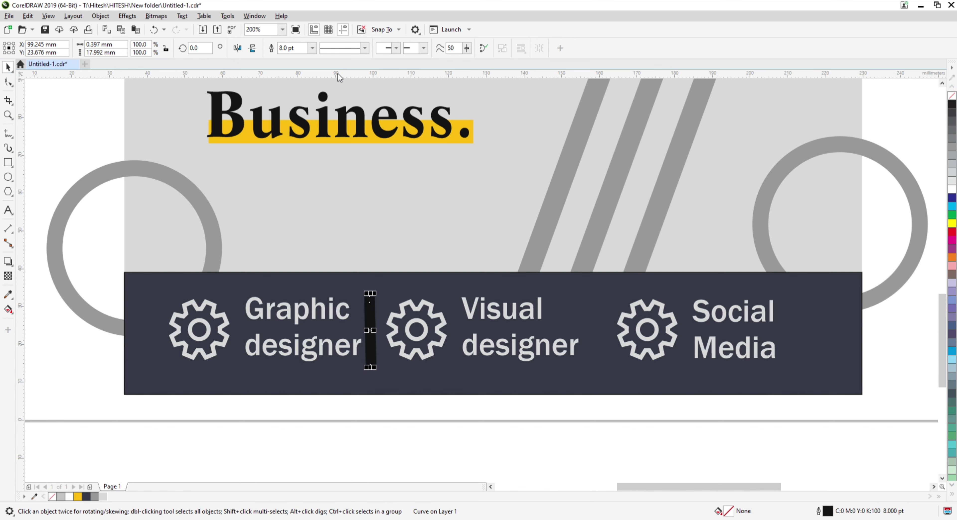
text(2)
key(Return)
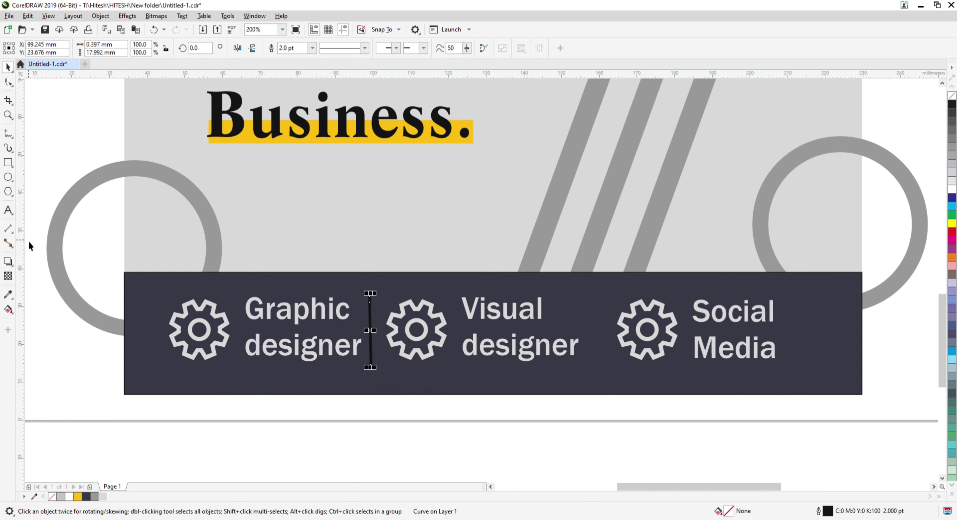
right_click(81, 498)
Step: Copy the yellow divider into the gap between "Visual designer" and the third gear
drag(370, 327, 594, 340)
right_click(594, 340)
scroll(392, 305, down, 1)
click(430, 415)
scroll(386, 317, up, 1)
Step: Rotate the extra divider copy by 90°, stretch it beneath the three footer items and recolour it light grey
click(330, 339)
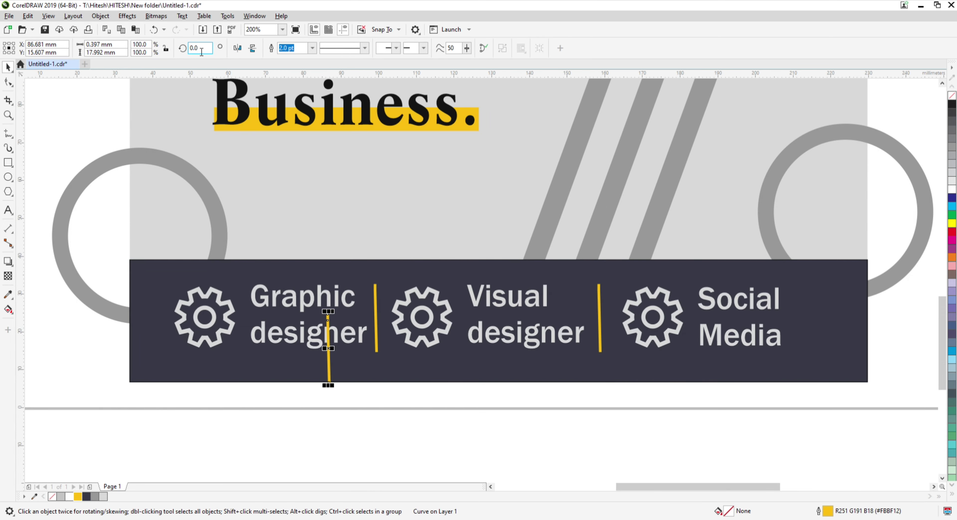
text(90)
key(Return)
drag(334, 354, 807, 375)
click(278, 452)
scroll(433, 381, down, 2)
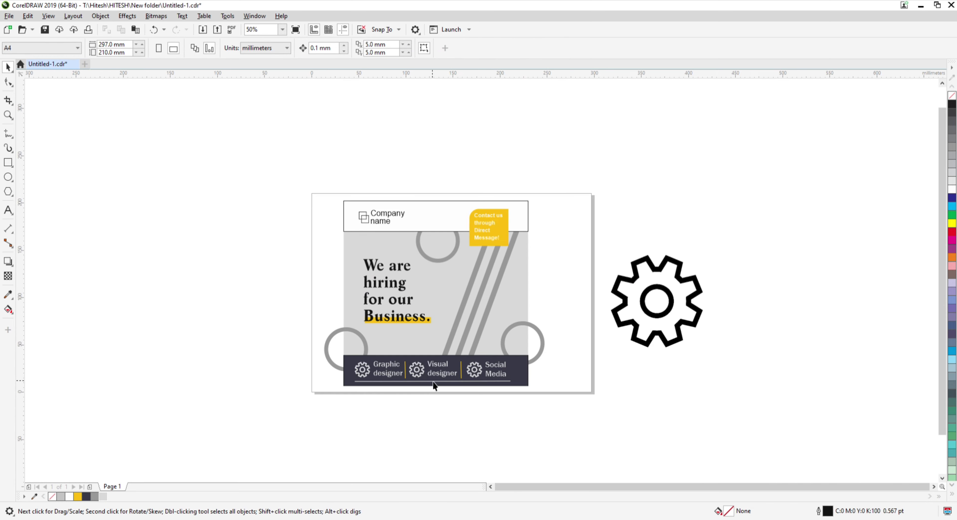
Step: Try a darker grey fill on the middle background rectangle, then restore 20% black
scroll(434, 380, up, 1)
scroll(417, 356, down, 1)
scroll(383, 307, up, 1)
click(446, 280)
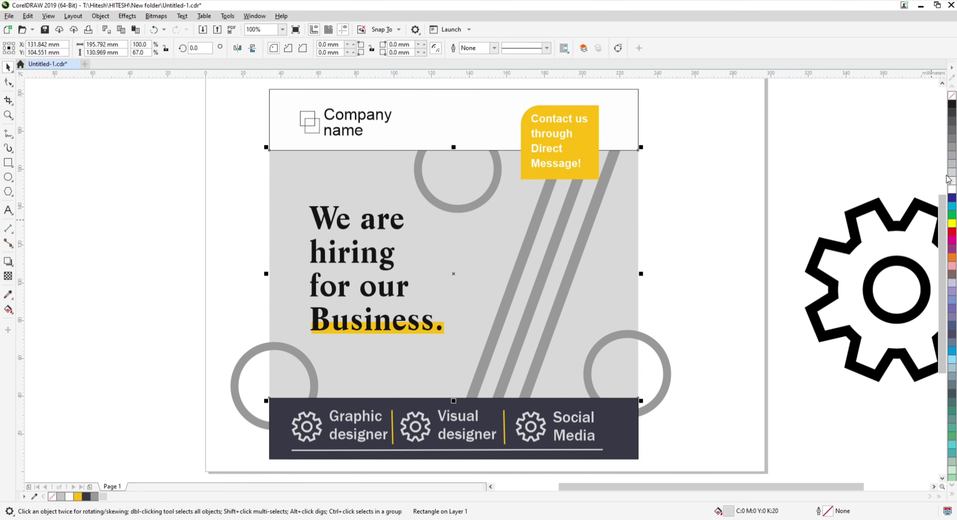
click(953, 143)
click(953, 173)
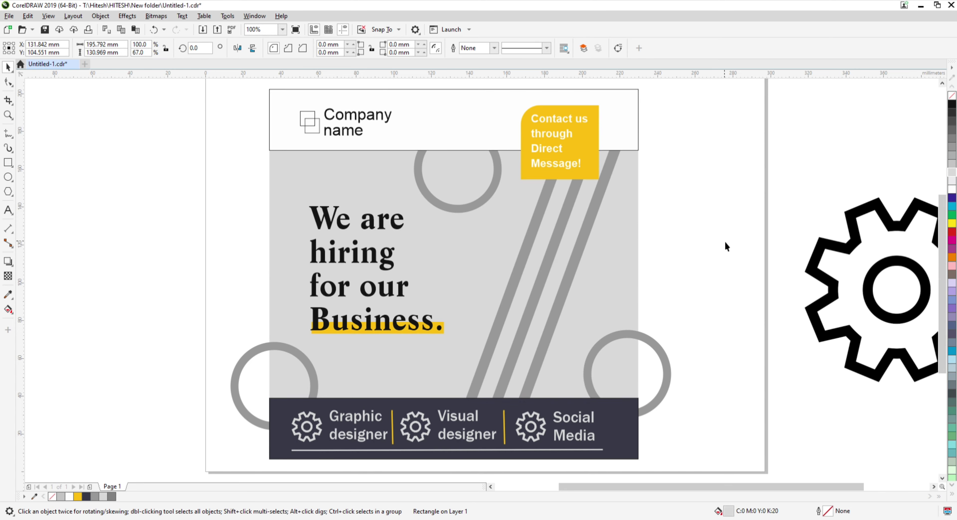
click(721, 240)
scroll(599, 197, down, 1)
scroll(583, 160, up, 1)
click(491, 158)
click(746, 230)
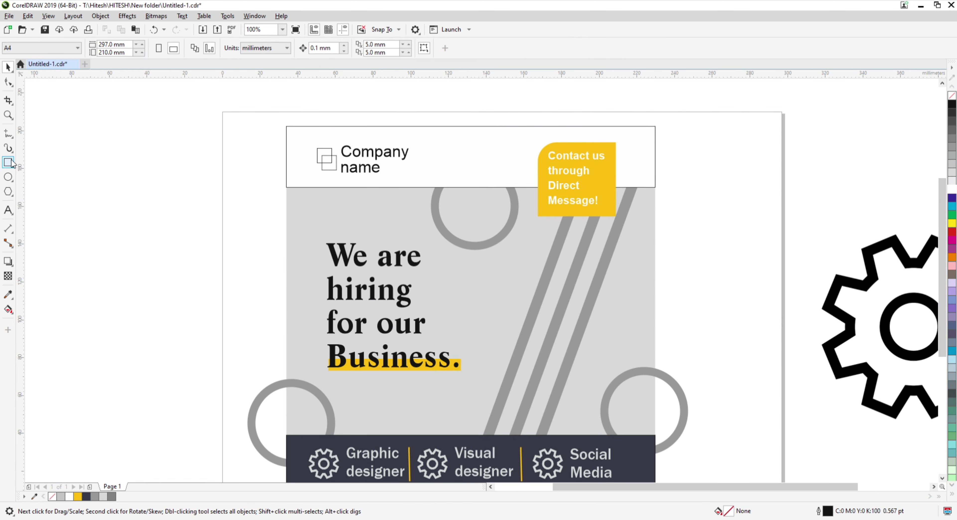
Step: Crop the artwork to the square post's outer edges, trimming the circles that stick out at both sides
drag(415, 259, 373, 230)
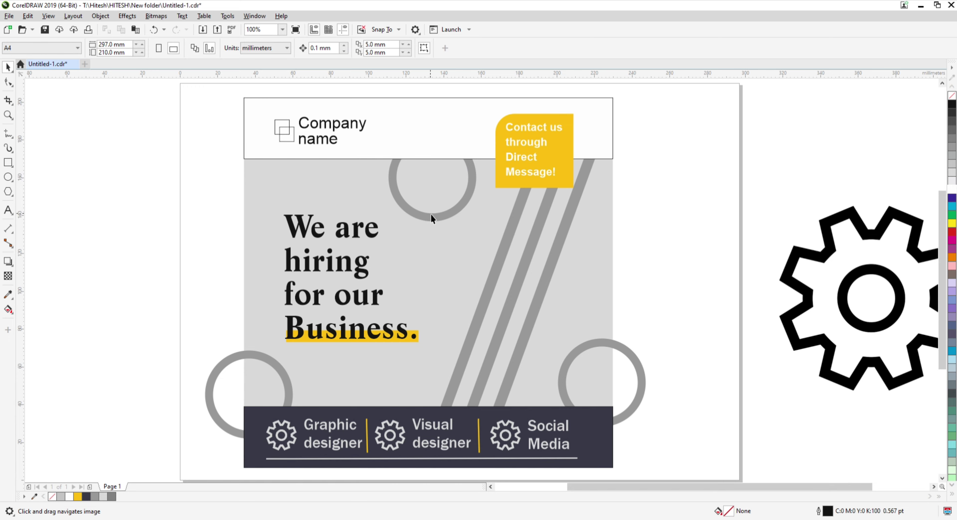
click(7, 101)
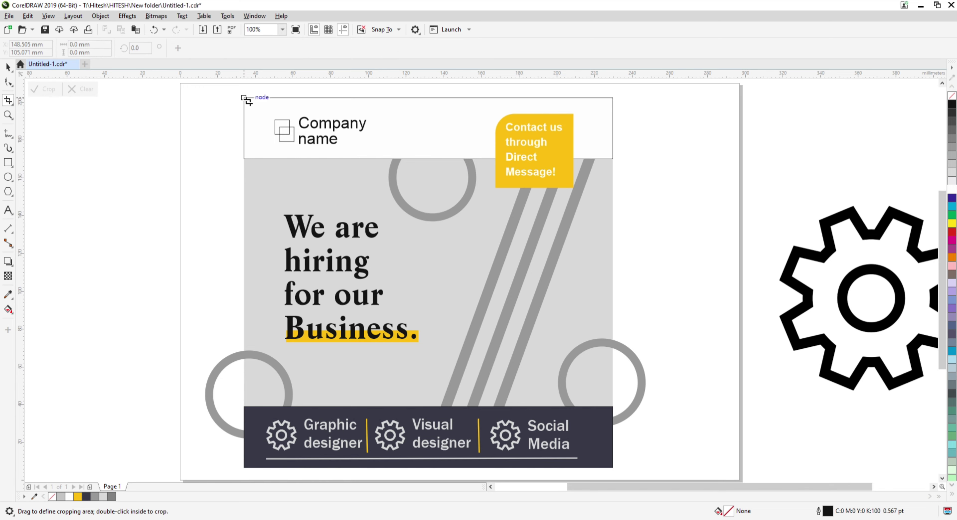
drag(245, 98, 614, 437)
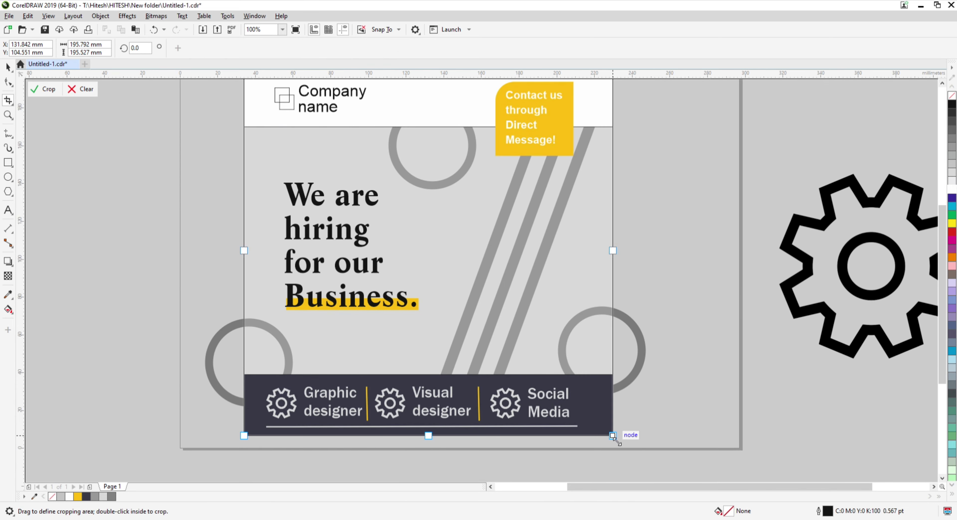
click(44, 89)
scroll(407, 255, down, 2)
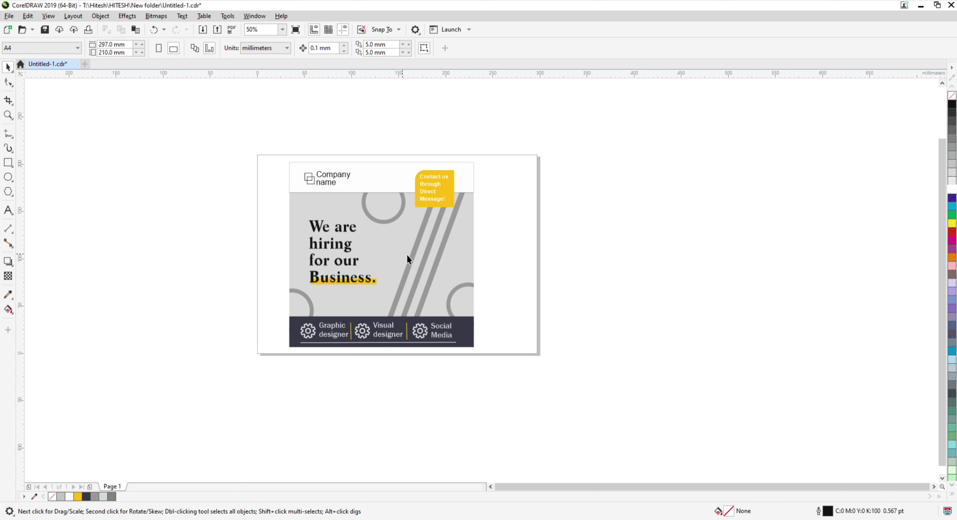
Step: Draw a larger yellow-filled square around the post and place the post artwork in front of it
click(8, 163)
drag(275, 148, 533, 368)
click(8, 66)
click(78, 497)
click(264, 191)
key(shift+Page_Up)
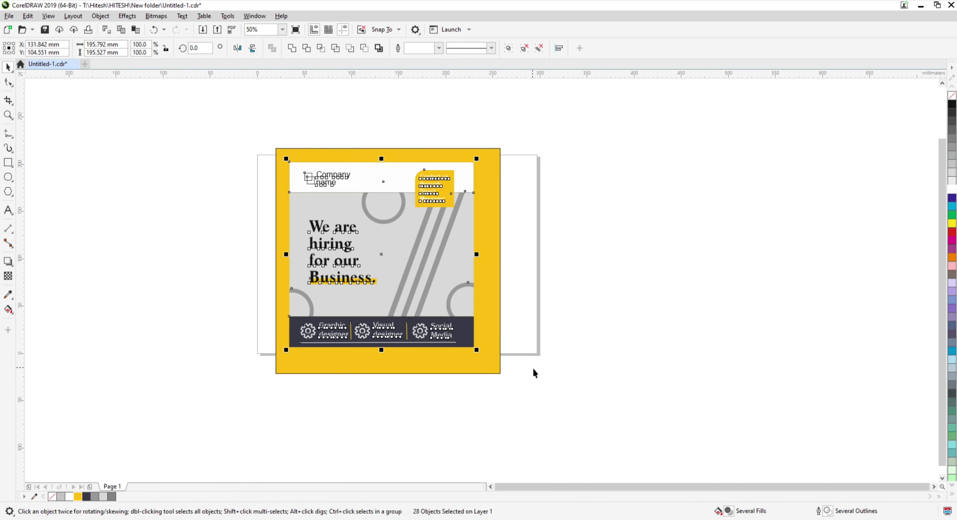
Step: Group the post artwork and centre it horizontally and vertically on the yellow square
key(ctrl+g)
shift+click(496, 260)
key(c)
key(e)
click(557, 302)
scroll(406, 242, up, 2)
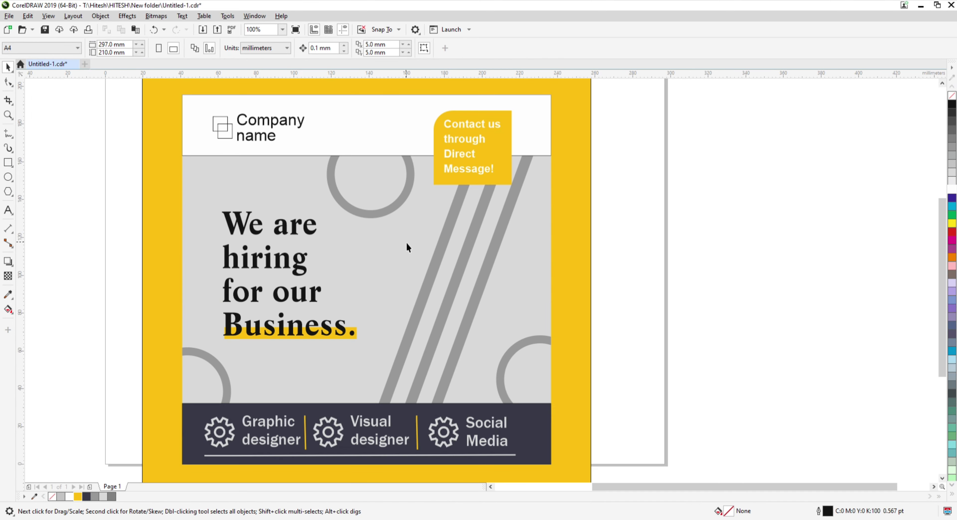
scroll(406, 245, down, 2)
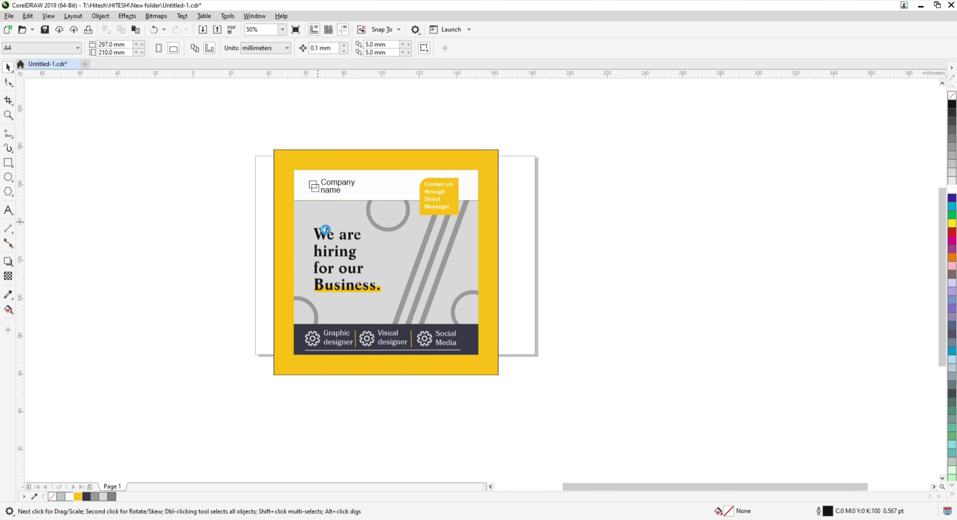
Step: Draw a small upright rectangle about 5.7 × 13.9 mm above the headline's start and rotate it by 45°
scroll(298, 219, up, 1)
key(F6)
scroll(295, 200, up, 1)
drag(288, 195, 316, 253)
key(space)
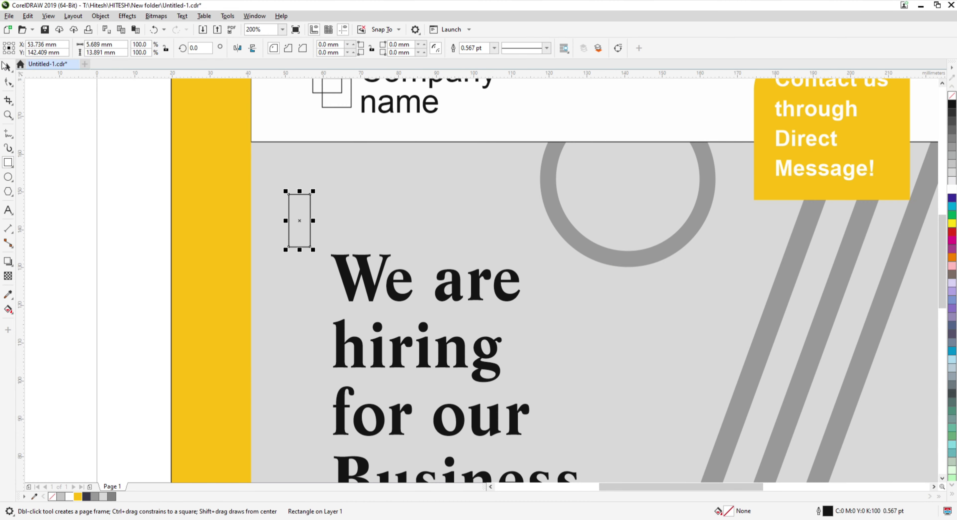
text(45)
key(Return)
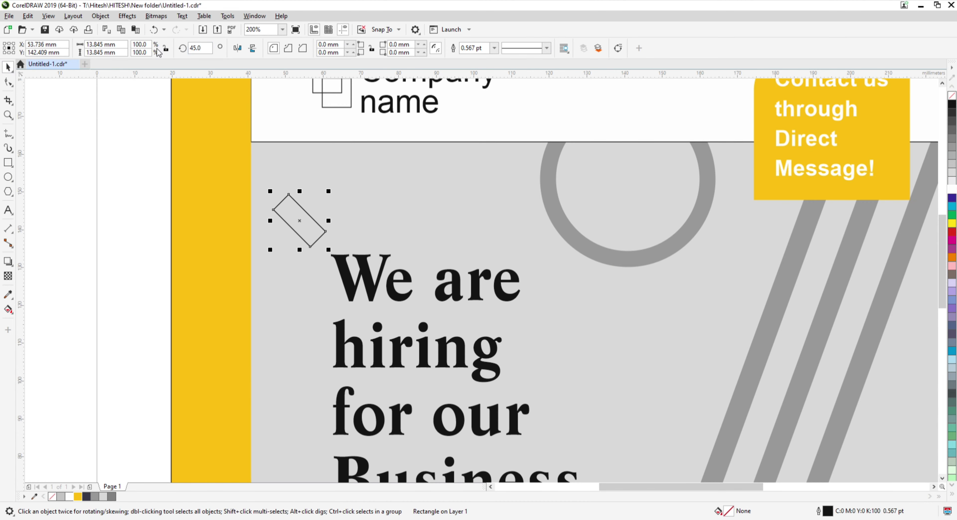
Step: Mirror the small rectangle, turn it parallel to the slanted stripes and shift it up beside the headline
click(237, 48)
click(299, 212)
click(311, 210)
click(315, 210)
drag(329, 192, 319, 192)
click(289, 217)
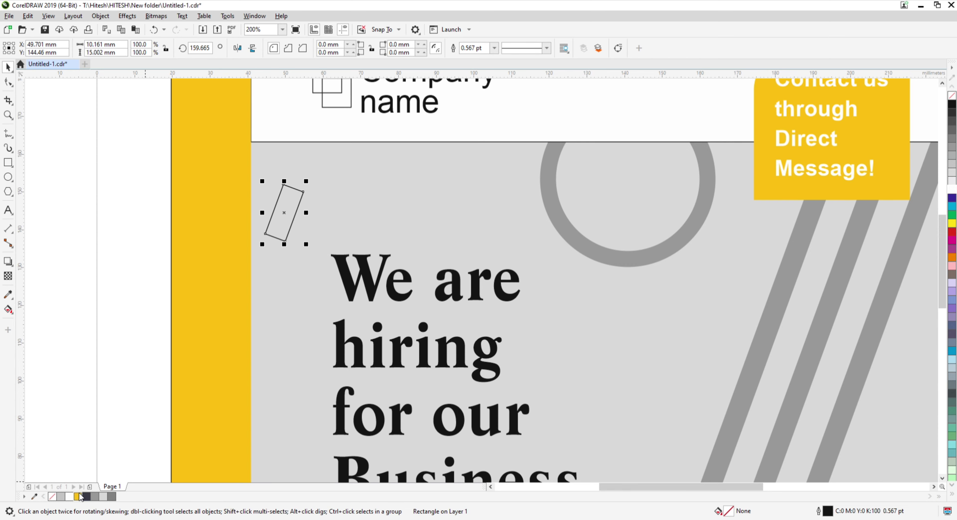
Step: Fill the small slanted rectangle with yellow and remove its outline
click(80, 497)
click(478, 60)
key(Escape)
scroll(252, 212, down, 2)
scroll(262, 213, up, 1)
Step: Copy the small yellow rectangle to the left of the slanted stripes and into the gap between the first two stripes
click(260, 213)
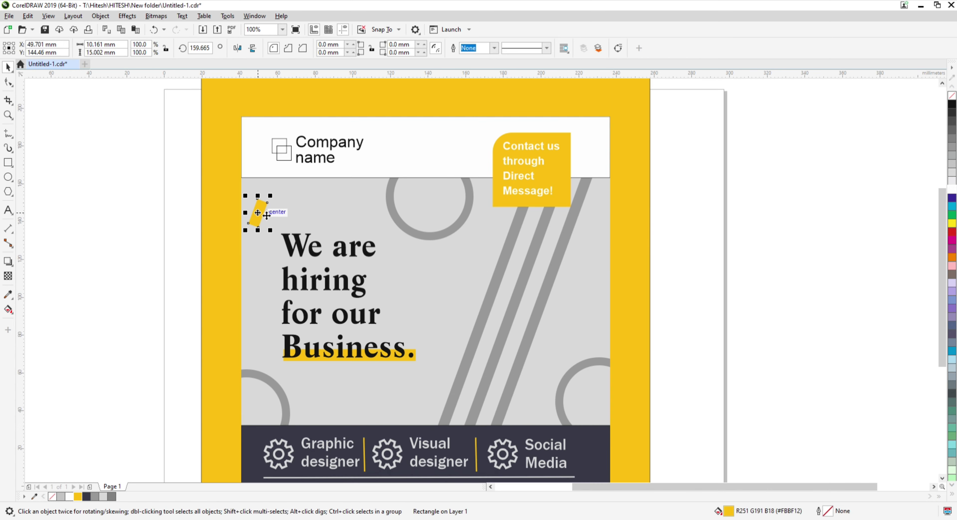
drag(267, 215, 419, 257)
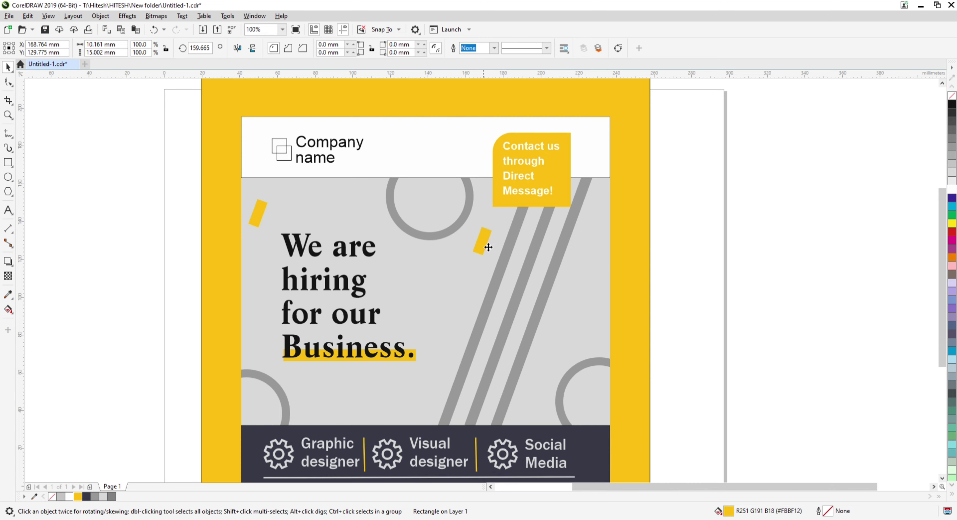
scroll(501, 326, up, 5)
drag(496, 322, 466, 310)
scroll(400, 249, down, 5)
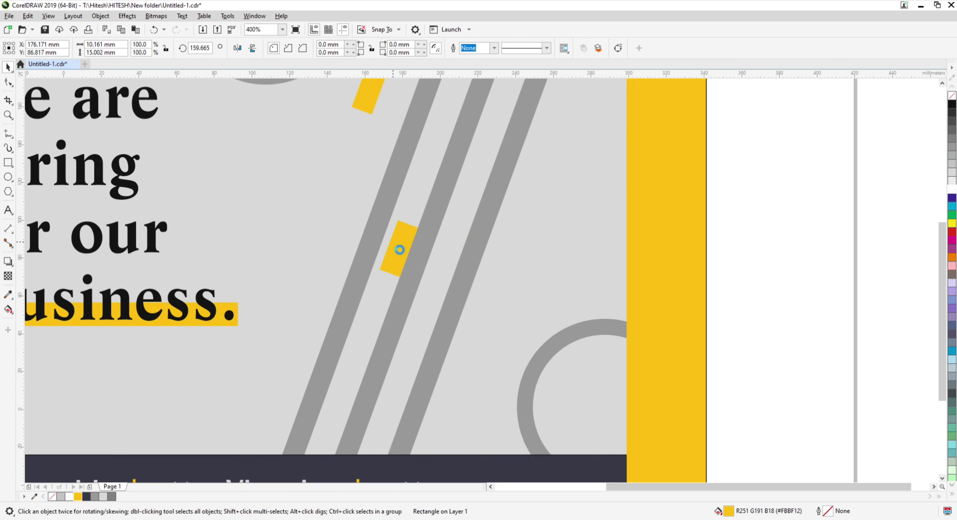
Step: Place another copy of the yellow rectangle along the right side of the third slanted stripe
drag(401, 249, 479, 171)
scroll(478, 171, up, 5)
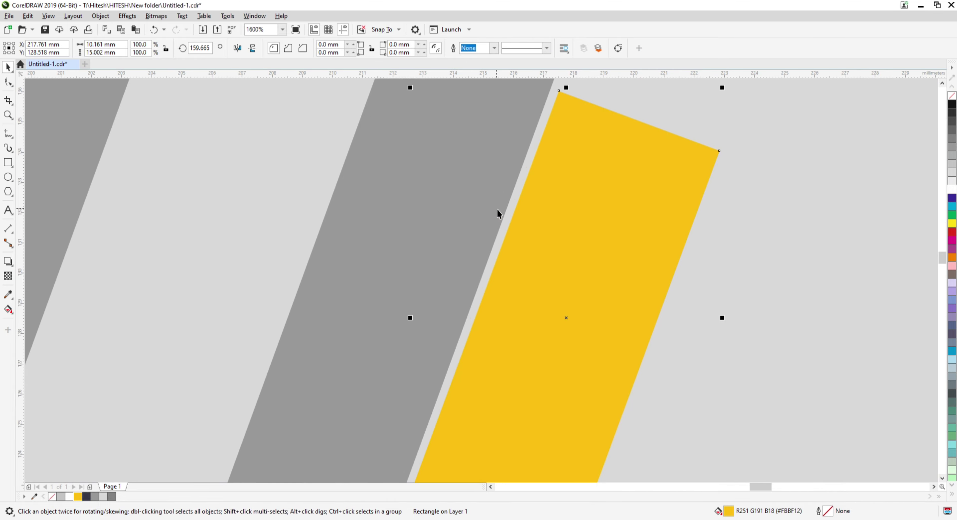
scroll(507, 230, down, 6)
key(Escape)
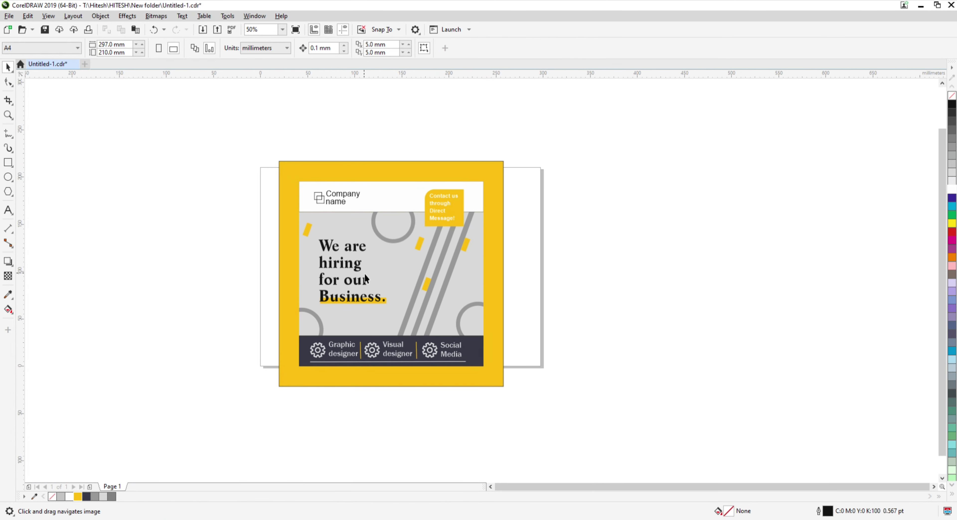